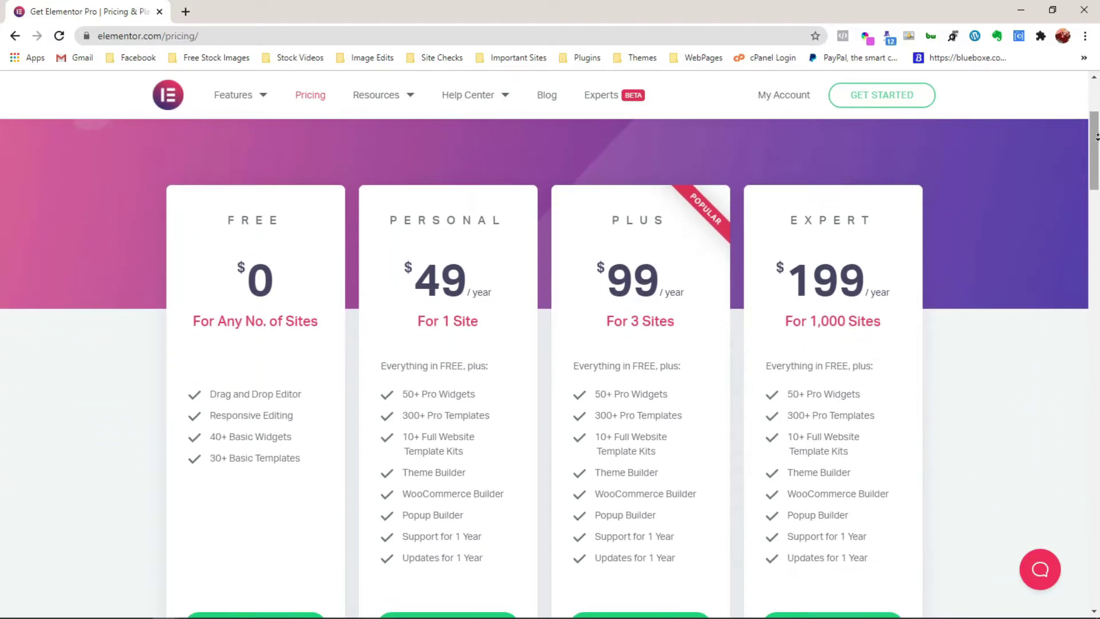
- Scroll the pricing page past the Free, Personal, Plus and Expert plans to the Free vs. Pro table
{"action": "scroll", "coordinate": [1098, 138], "scroll_direction": "down", "scroll_amount": 5}
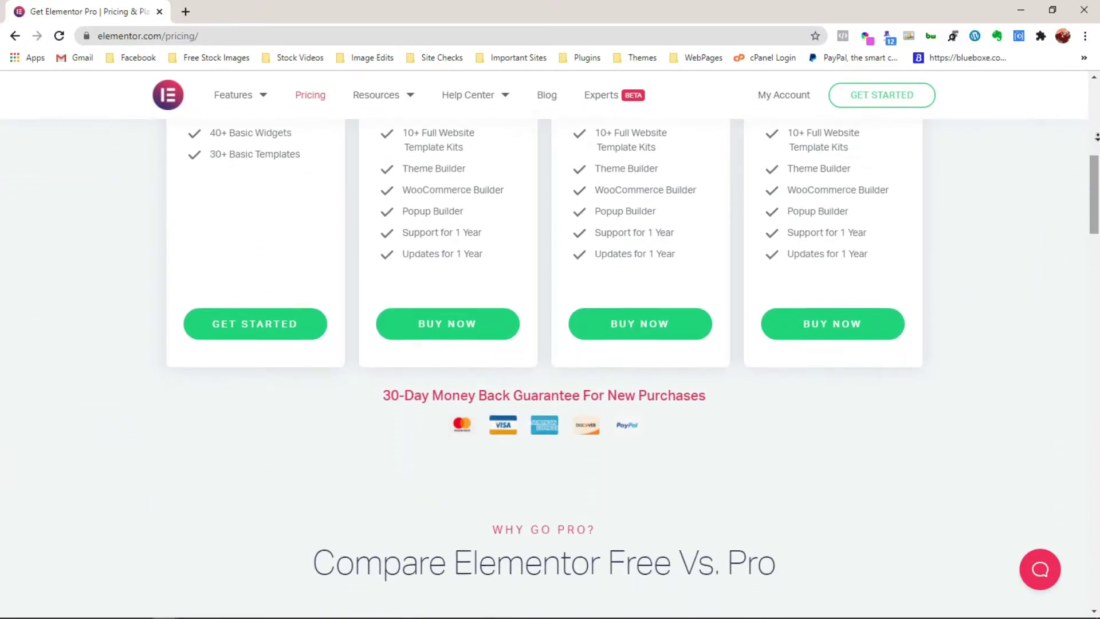
{"action": "scroll", "coordinate": [1097, 138], "scroll_direction": "down", "scroll_amount": 5}
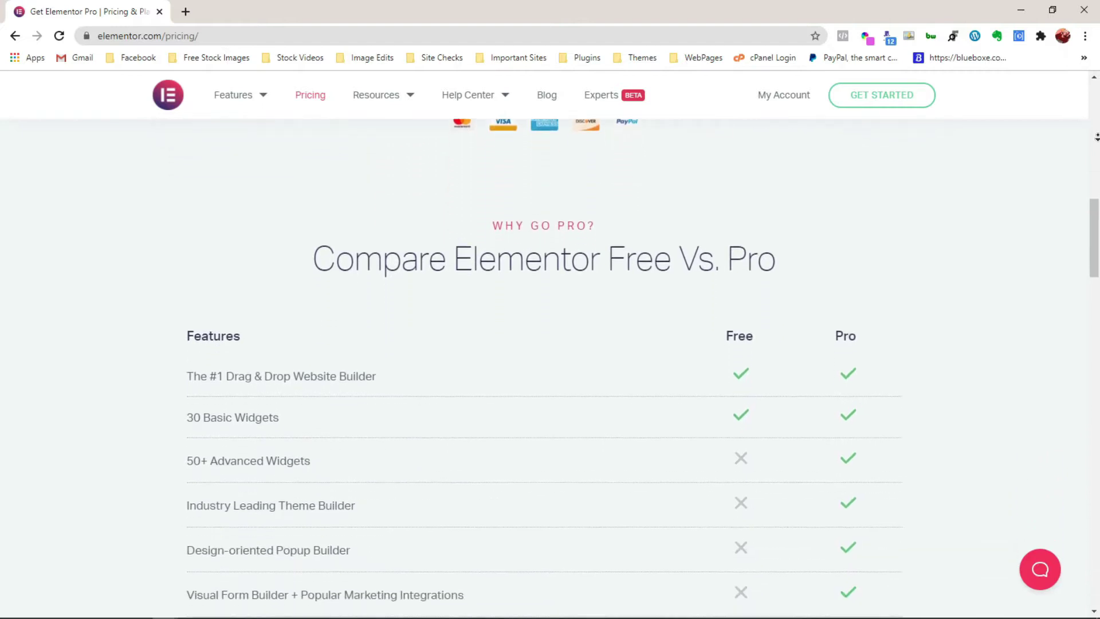
{"action": "scroll", "coordinate": [1097, 137], "scroll_direction": "down", "scroll_amount": 4}
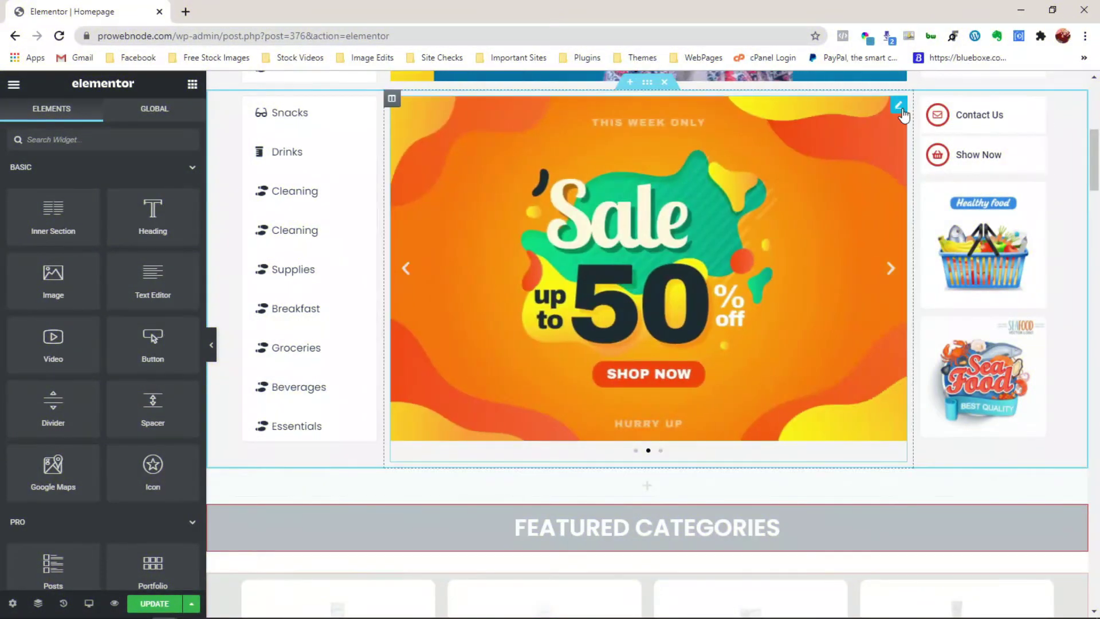
- Open Edit Image Carousel for the homepage carousel and review its images, size, slides and custom URLs
{"action": "left_click", "coordinate": [899, 106]}
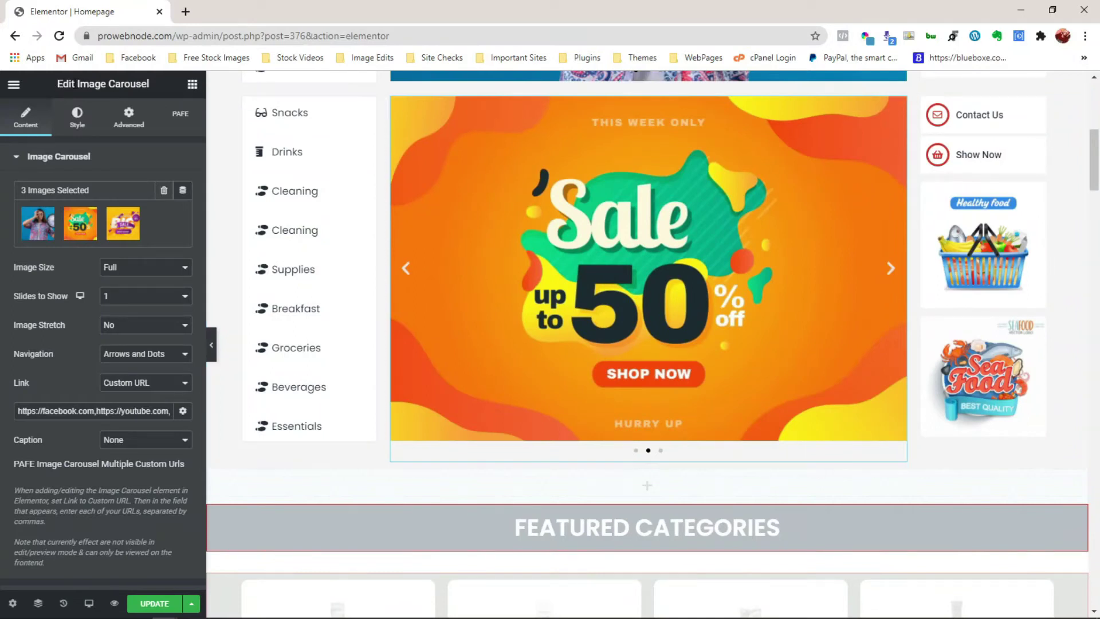
{"action": "triple_click", "coordinate": [159, 80]}
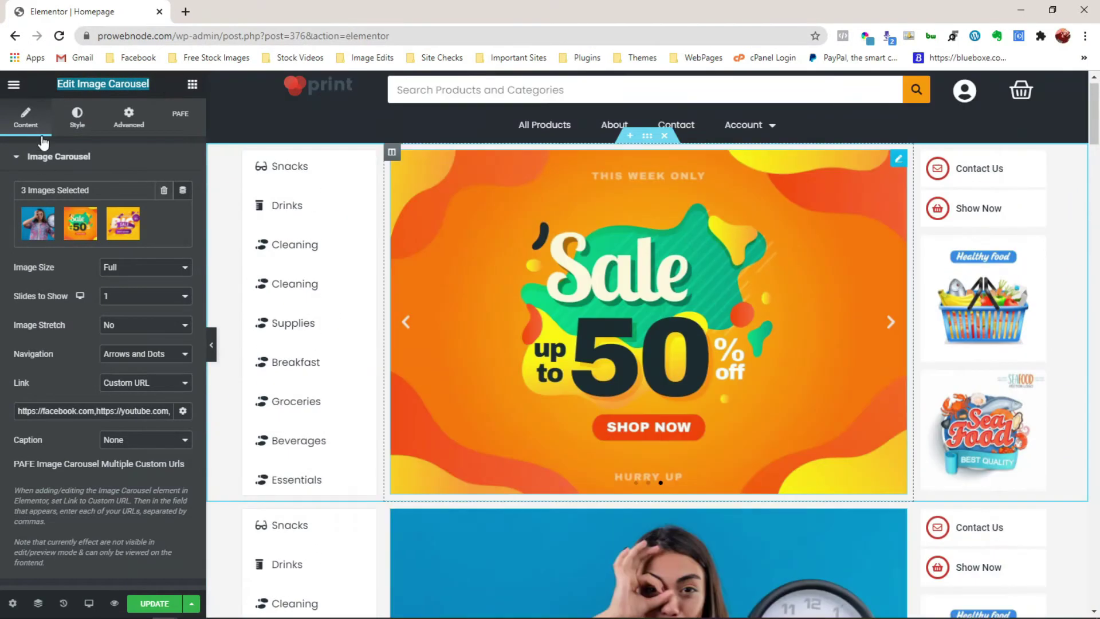
{"action": "scroll", "coordinate": [1098, 127], "scroll_direction": "down", "scroll_amount": 3}
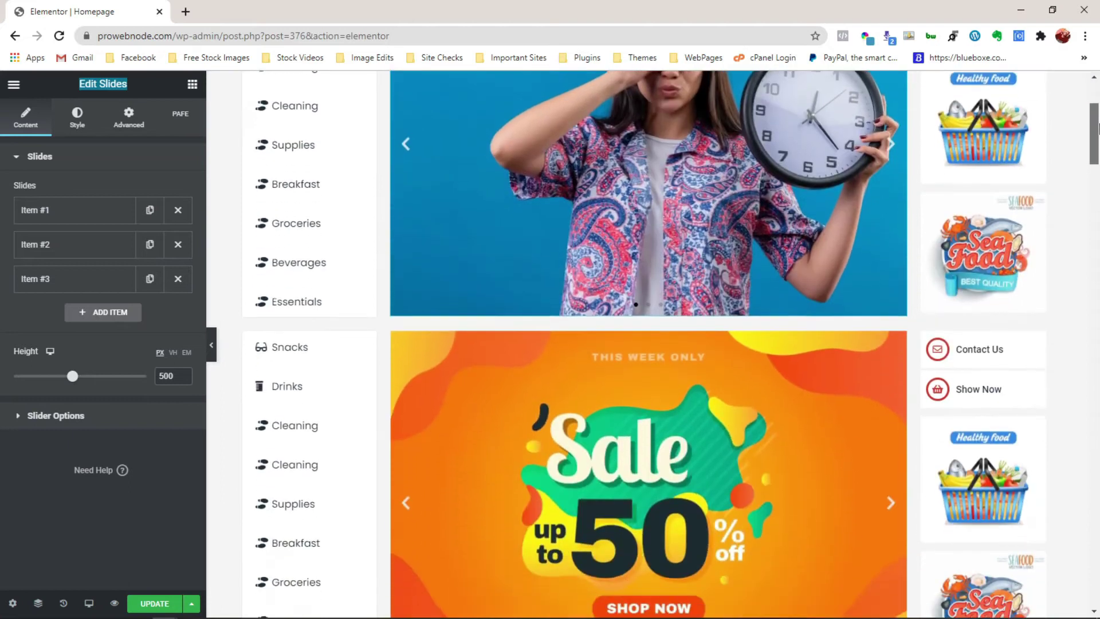
{"action": "left_click_drag", "start_coordinate": [1099, 127], "coordinate": [1098, 158]}
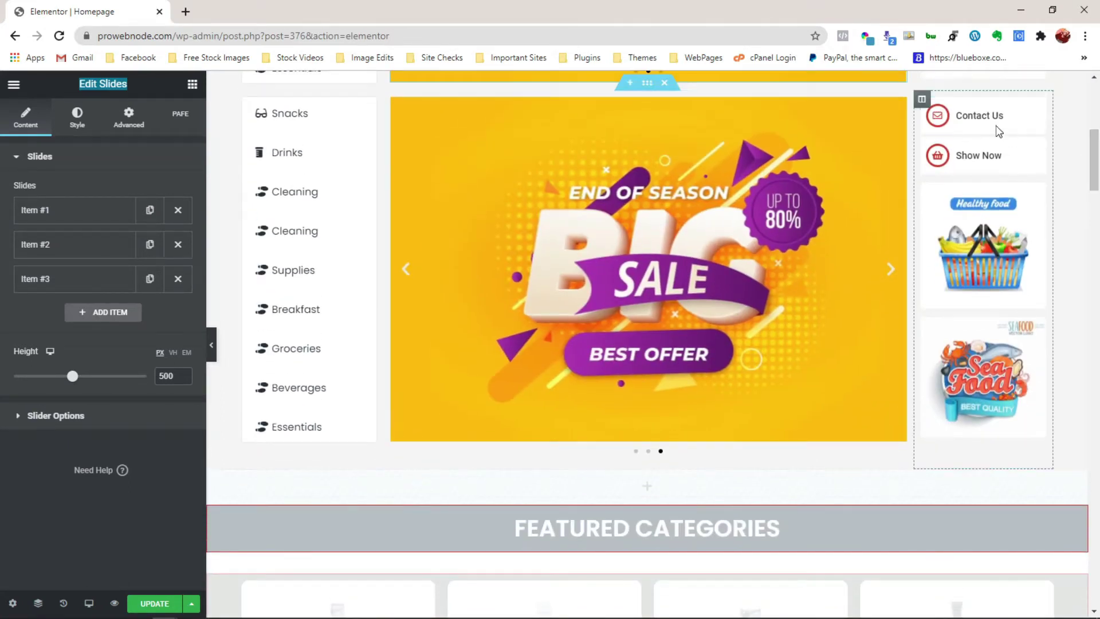
{"action": "left_click", "coordinate": [901, 104]}
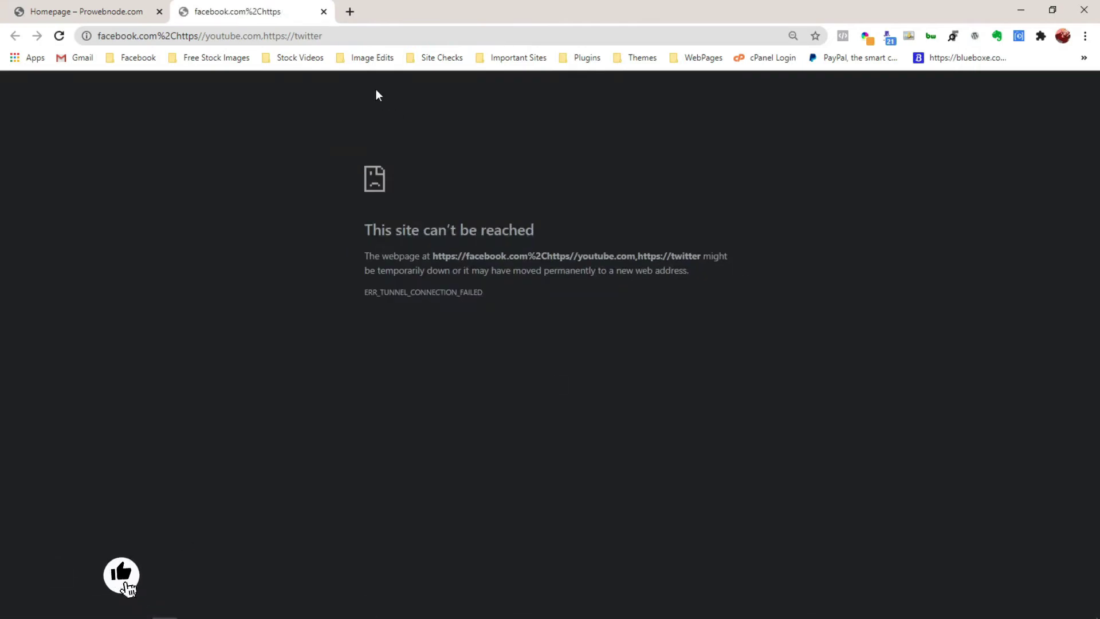
- Select the malformed joined URL in the address bar, then close that failed tab
{"action": "left_click", "coordinate": [358, 37]}
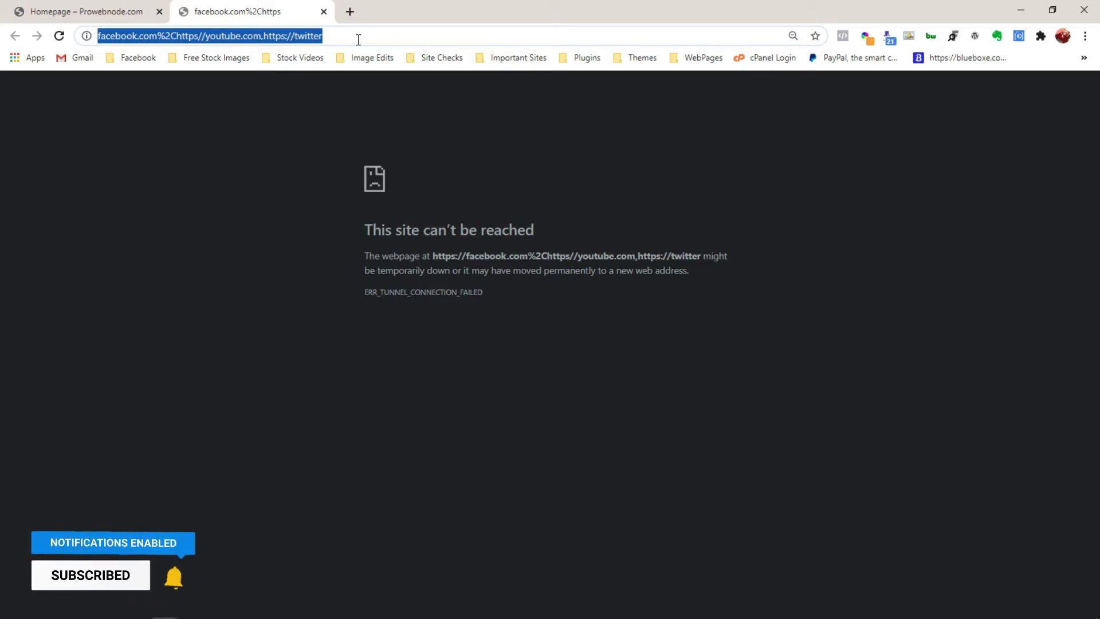
{"action": "left_click", "coordinate": [326, 13]}
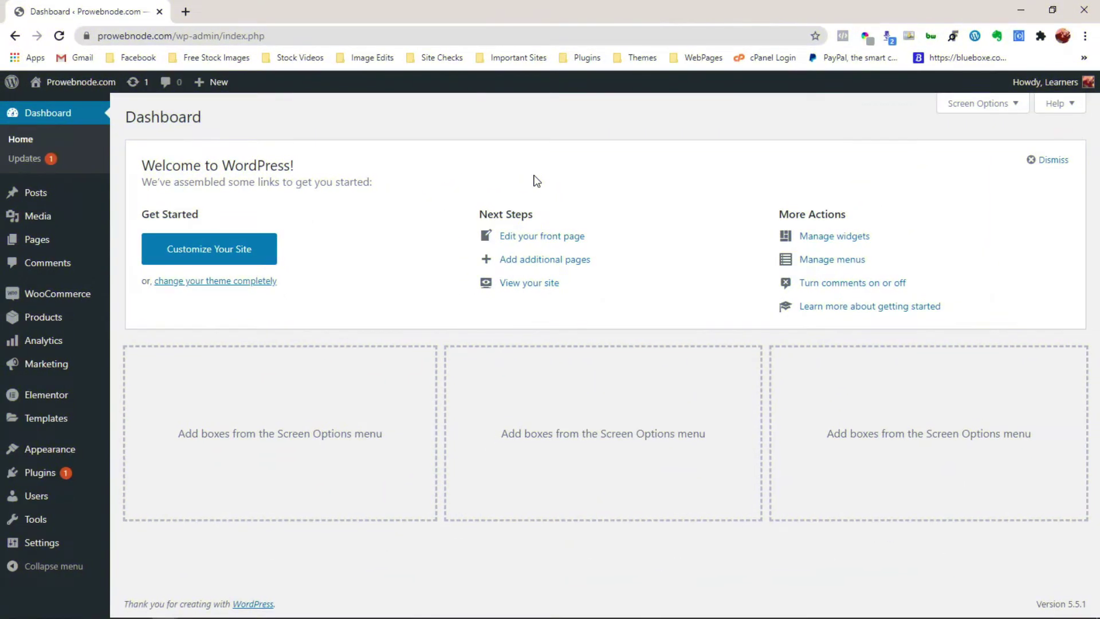
- Find 'Piotnet Addons For Elementor' under Plugins > Add New, install it and activate it
{"action": "mouse_move", "coordinate": [89, 474]}
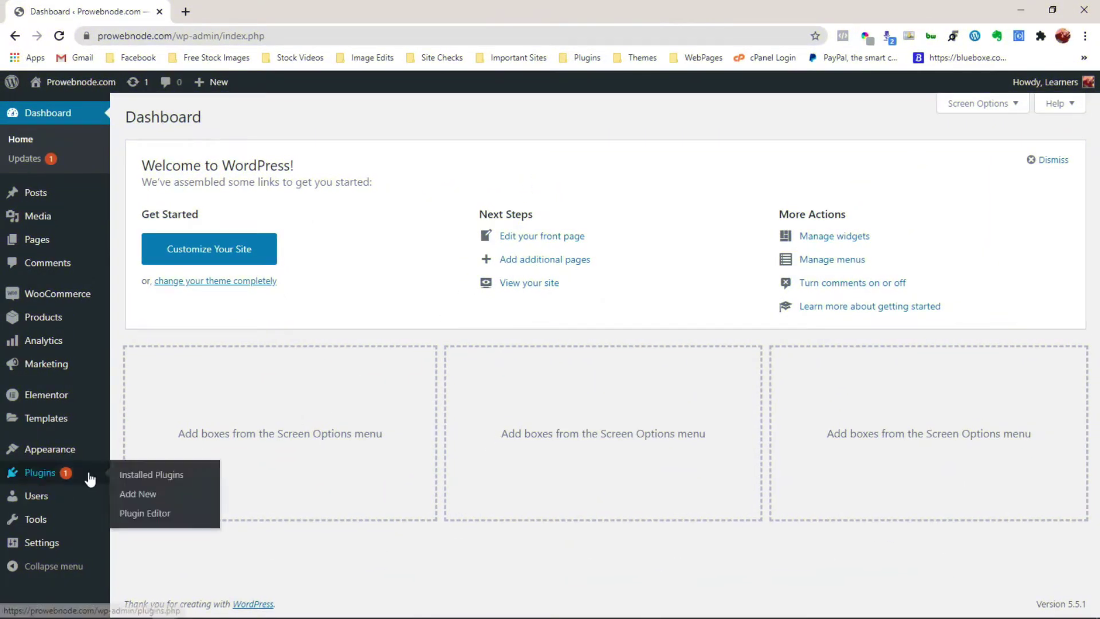
{"action": "left_click", "coordinate": [129, 495]}
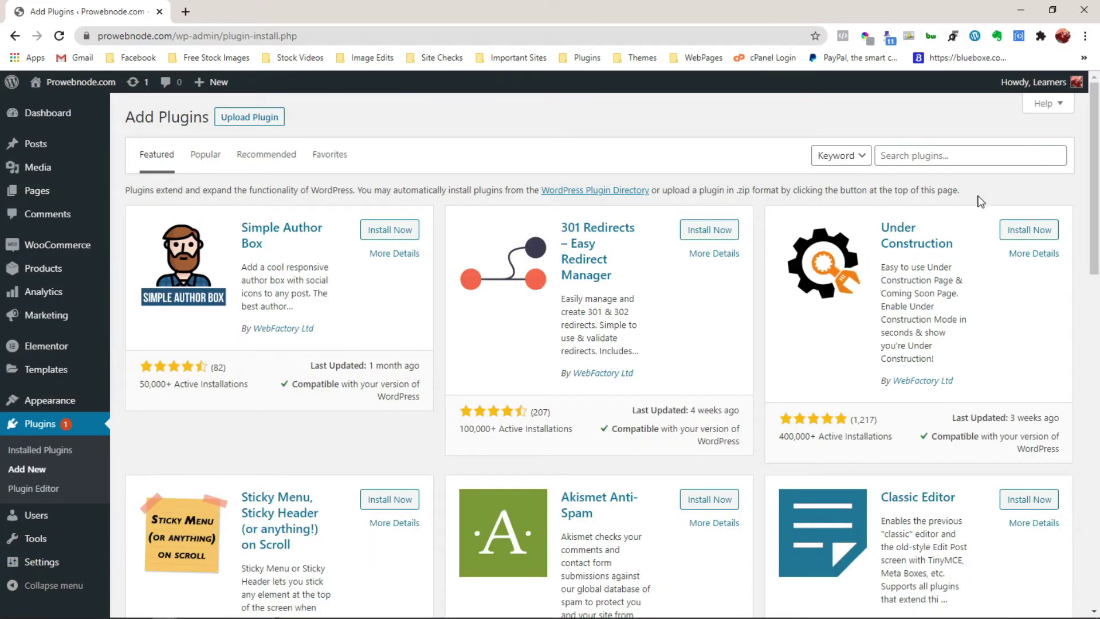
{"action": "left_click", "coordinate": [985, 160]}
{"action": "type", "text": "P"}
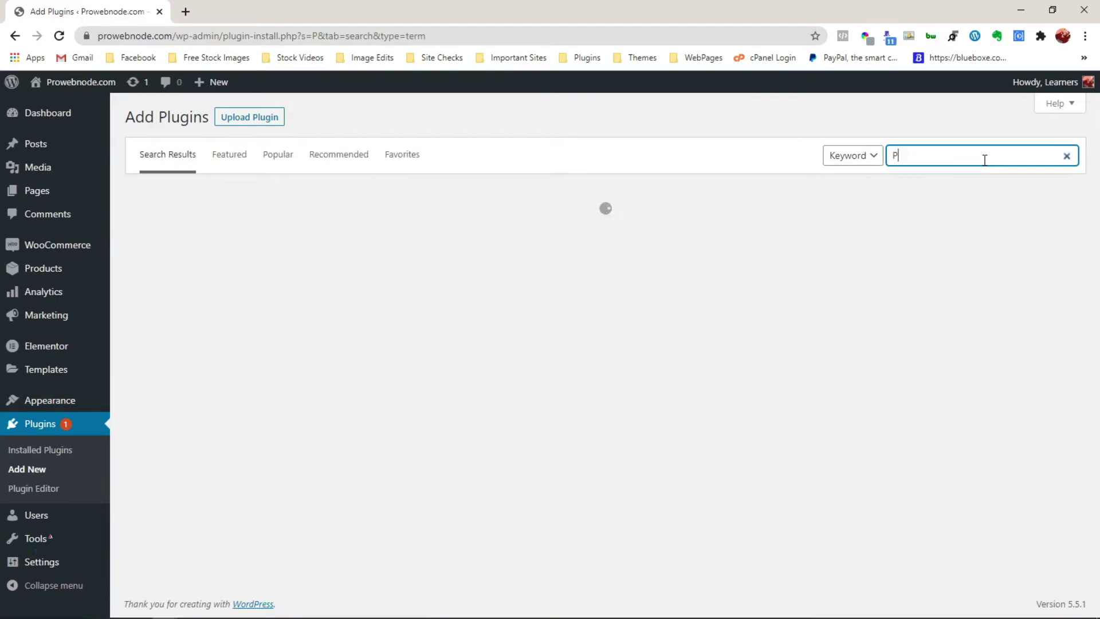
{"action": "type", "text": "iotnet Add"}
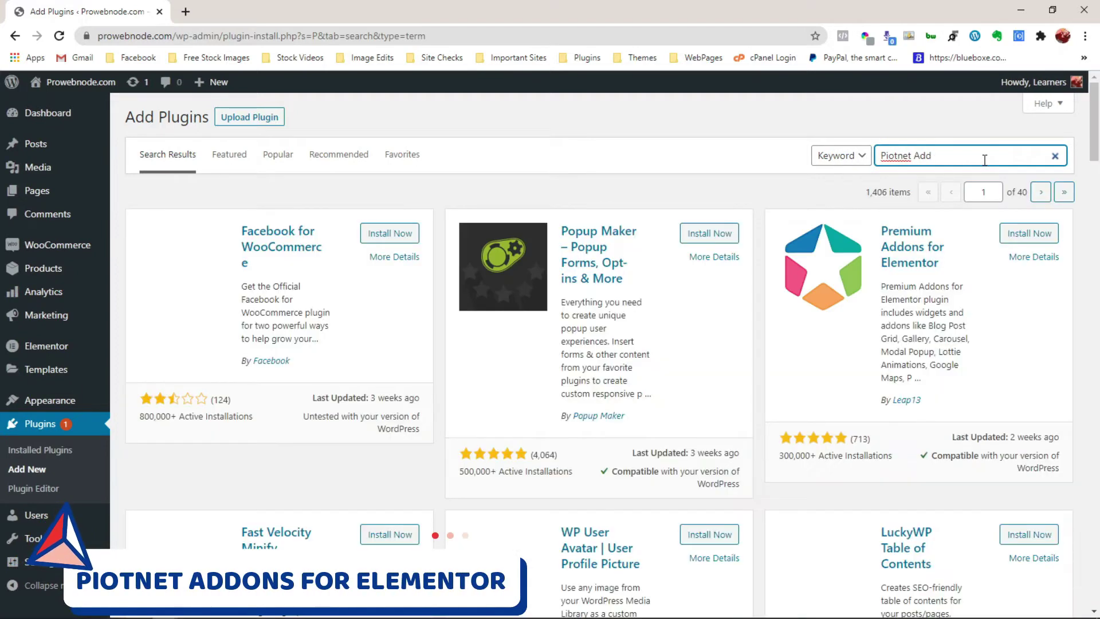
{"action": "type", "text": "ons For Elementor"}
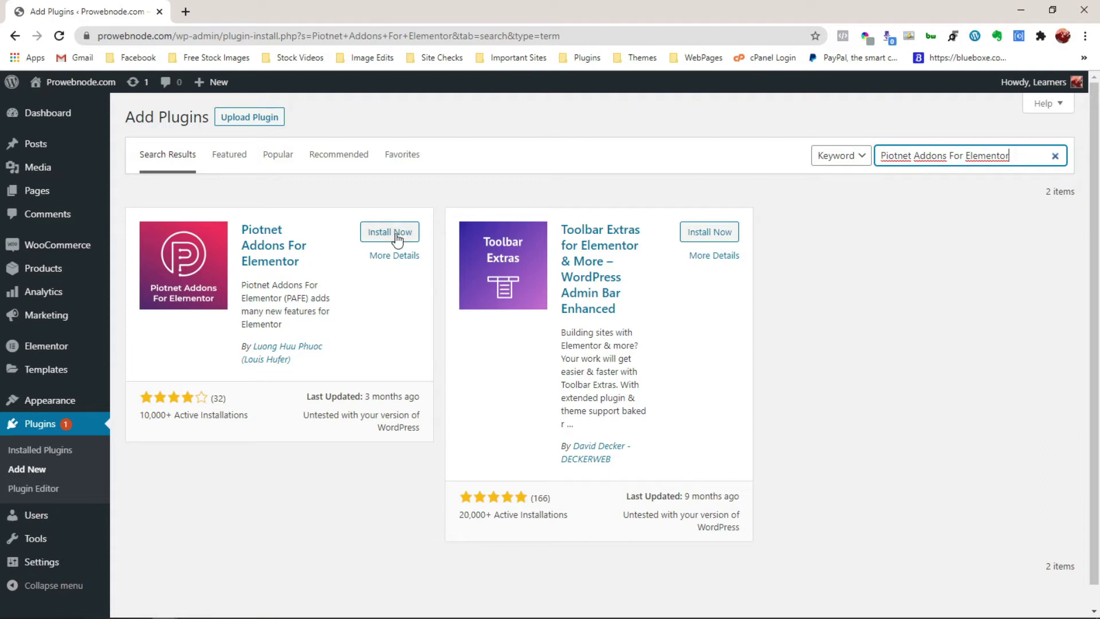
{"action": "left_click", "coordinate": [397, 235]}
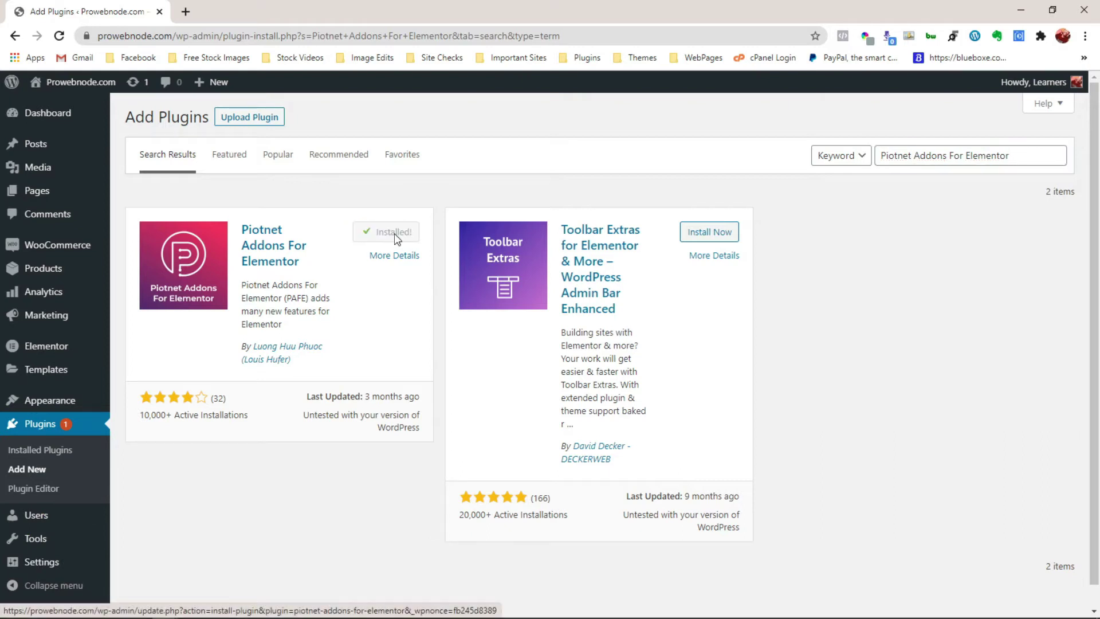
{"action": "left_click", "coordinate": [396, 235]}
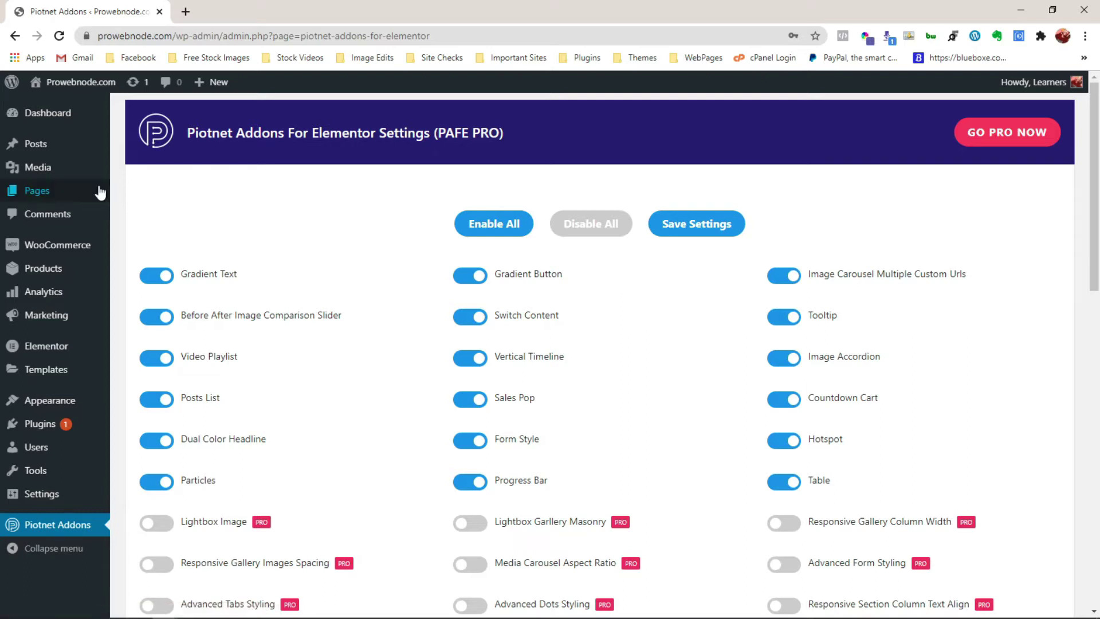
- Go to Pages > All Pages from the admin sidebar
{"action": "mouse_move", "coordinate": [100, 192]}
{"action": "left_click", "coordinate": [135, 195]}
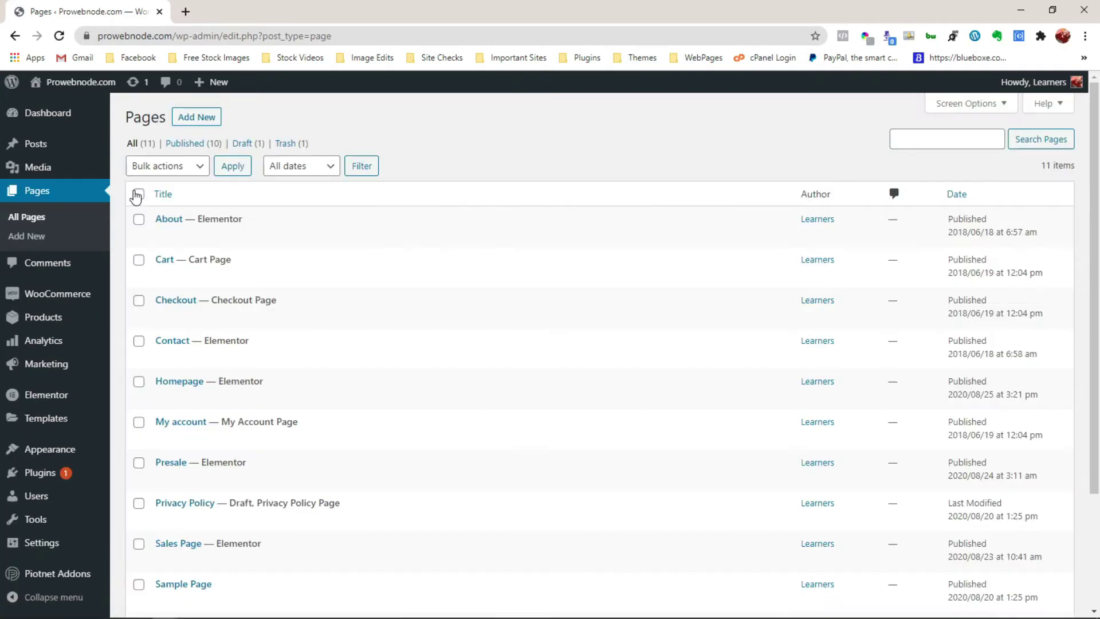
- Choose Edit with Elementor on the Homepage row of the Pages list
{"action": "mouse_move", "coordinate": [197, 381]}
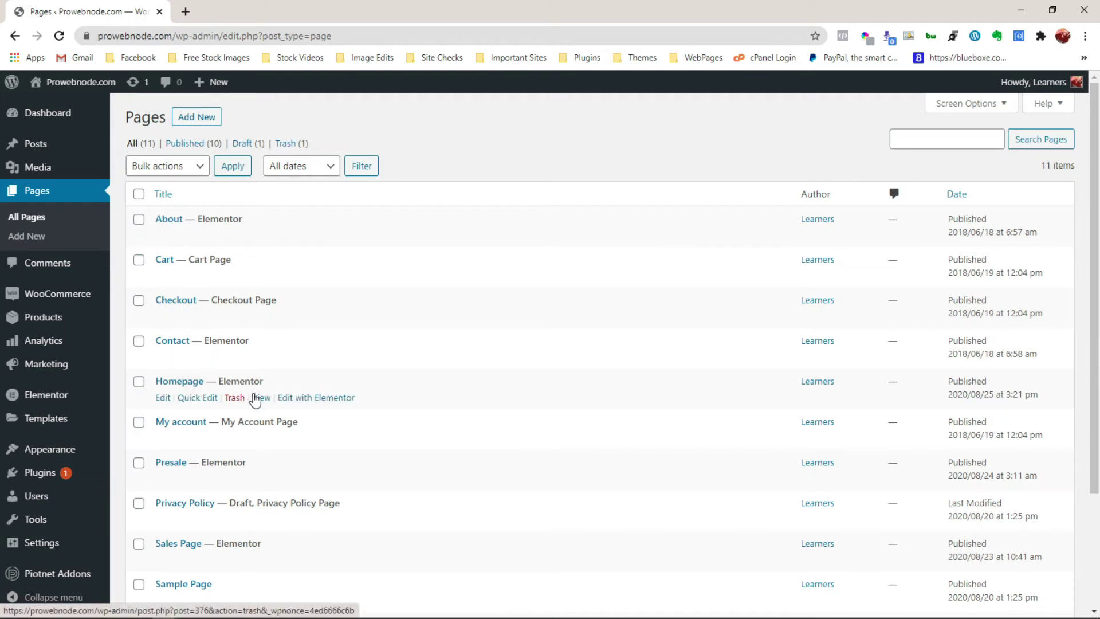
{"action": "left_click", "coordinate": [315, 405]}
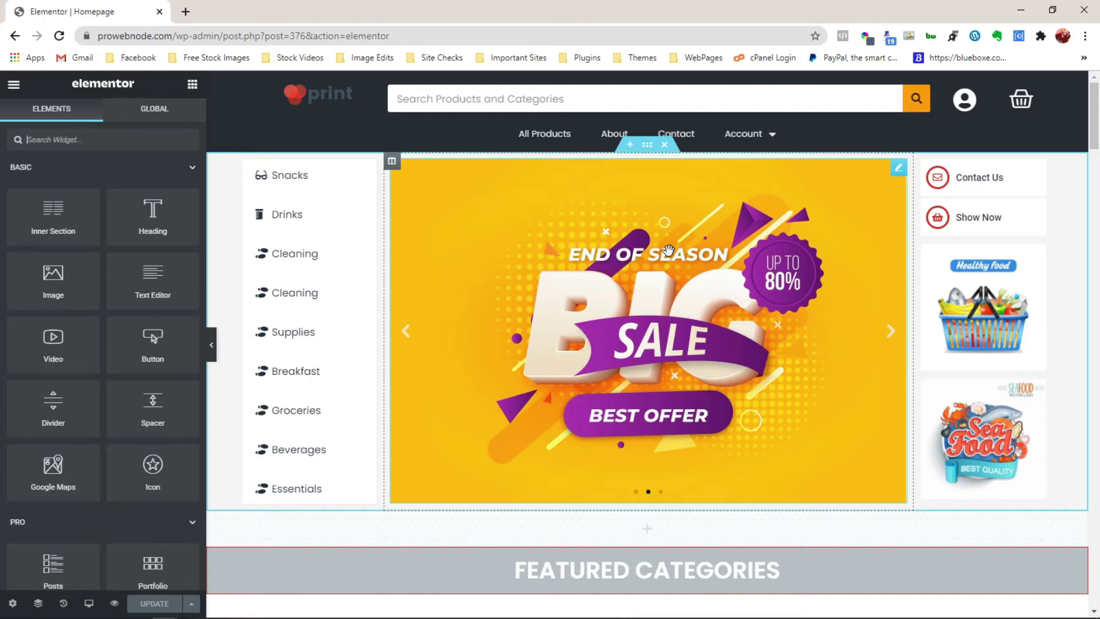
- Duplicate the homepage banner section and delete the slider from the copy's middle column
{"action": "right_click", "coordinate": [648, 148]}
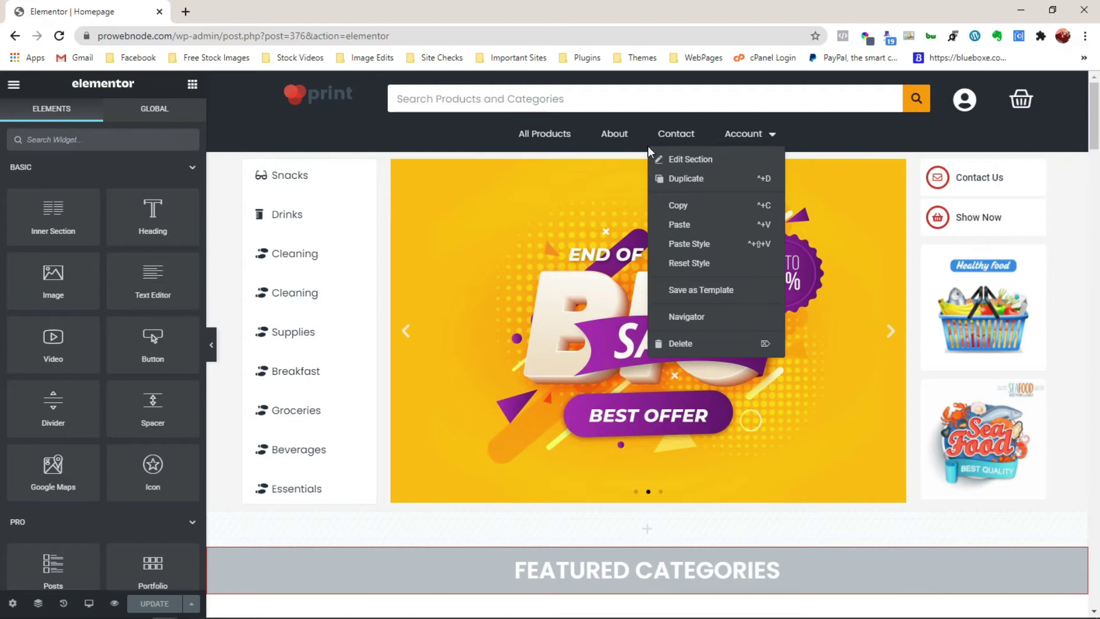
{"action": "left_click", "coordinate": [664, 179]}
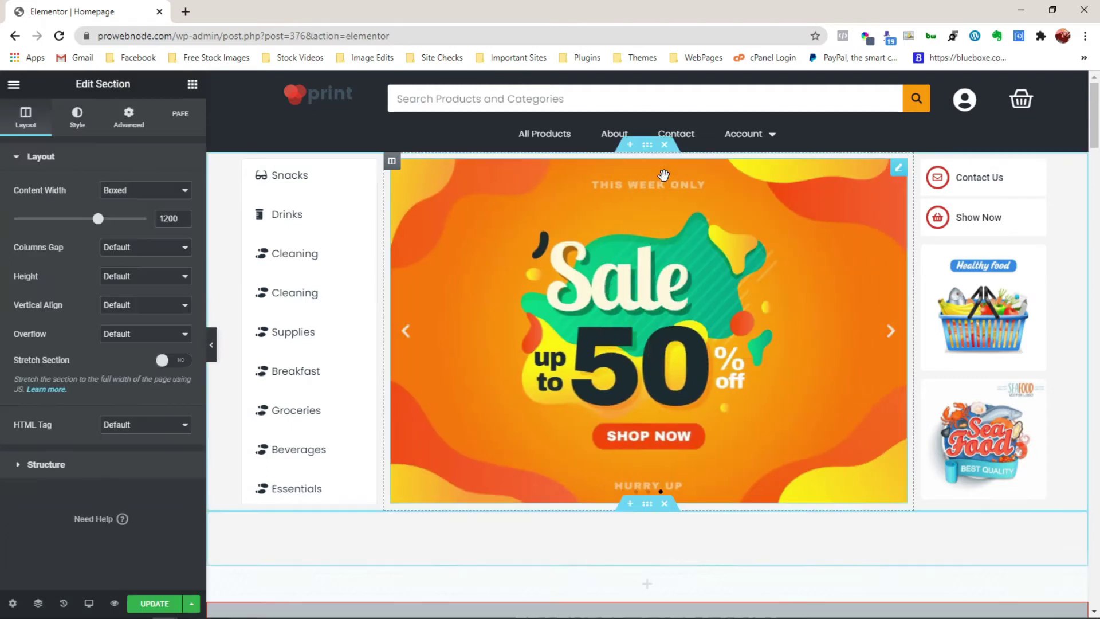
{"action": "left_click_drag", "start_coordinate": [1096, 131], "coordinate": [1098, 172]}
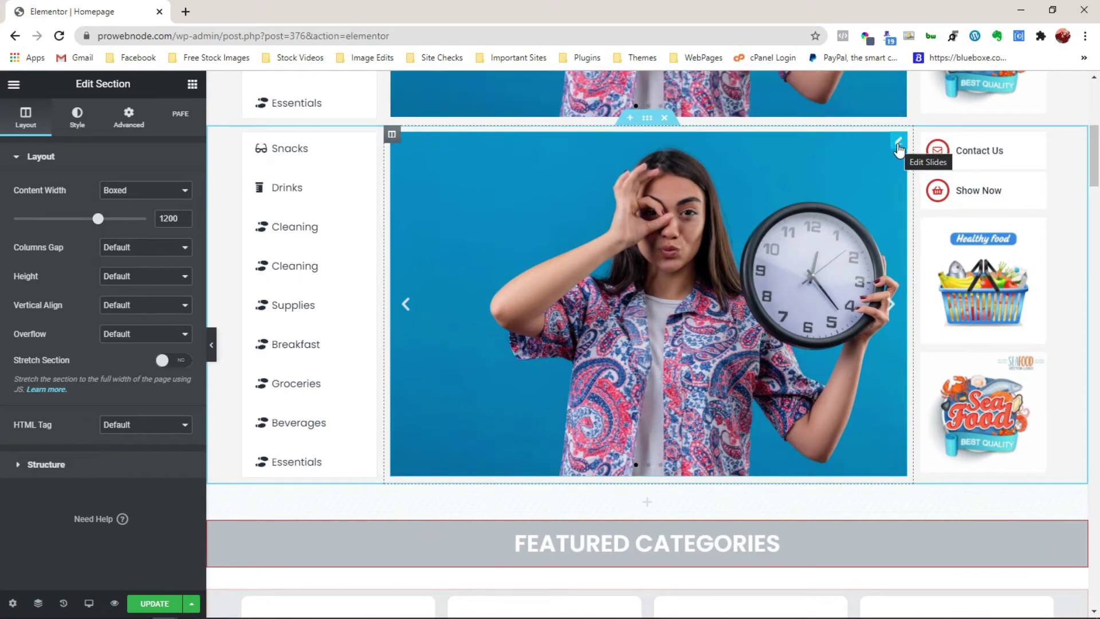
{"action": "right_click", "coordinate": [899, 147]}
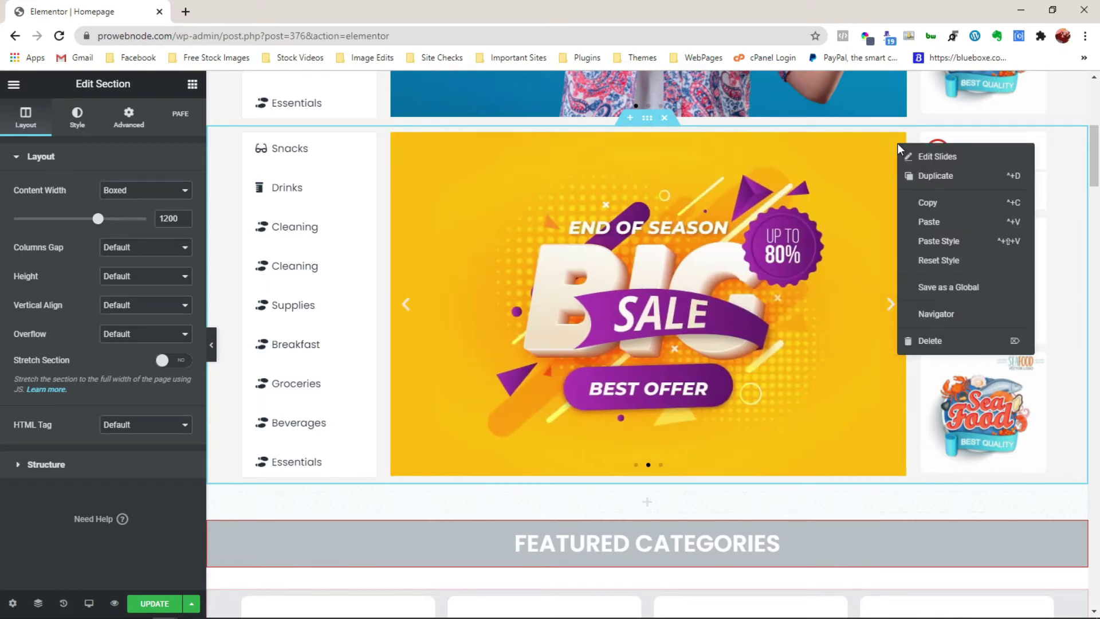
{"action": "left_click", "coordinate": [931, 342]}
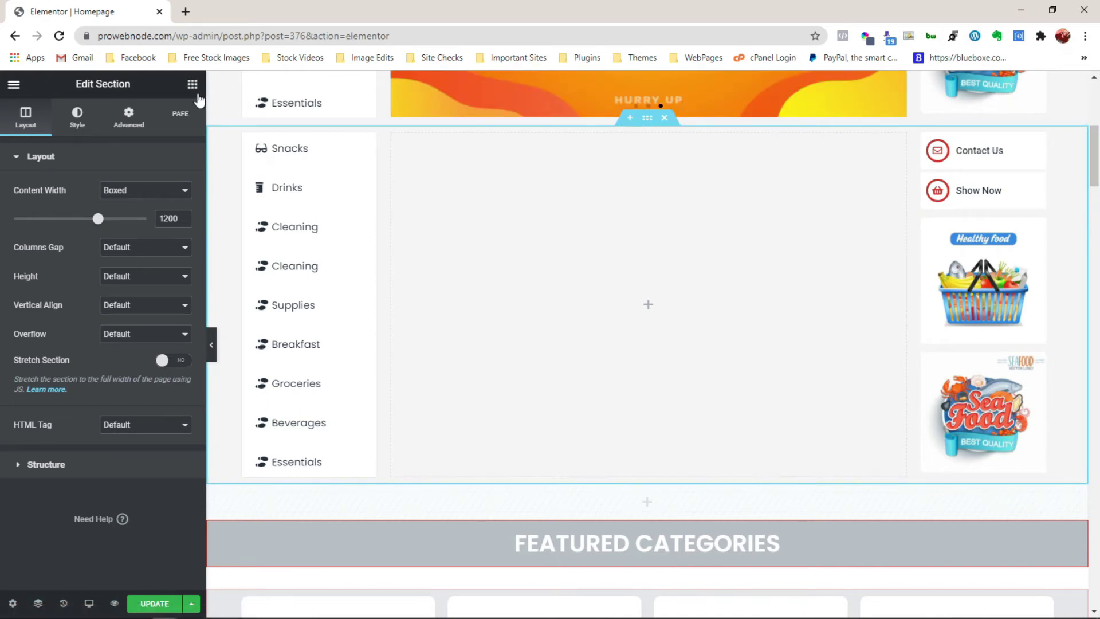
- Search the widgets for 'Image Carousel' and drag one into the empty middle column
{"action": "left_click", "coordinate": [199, 96]}
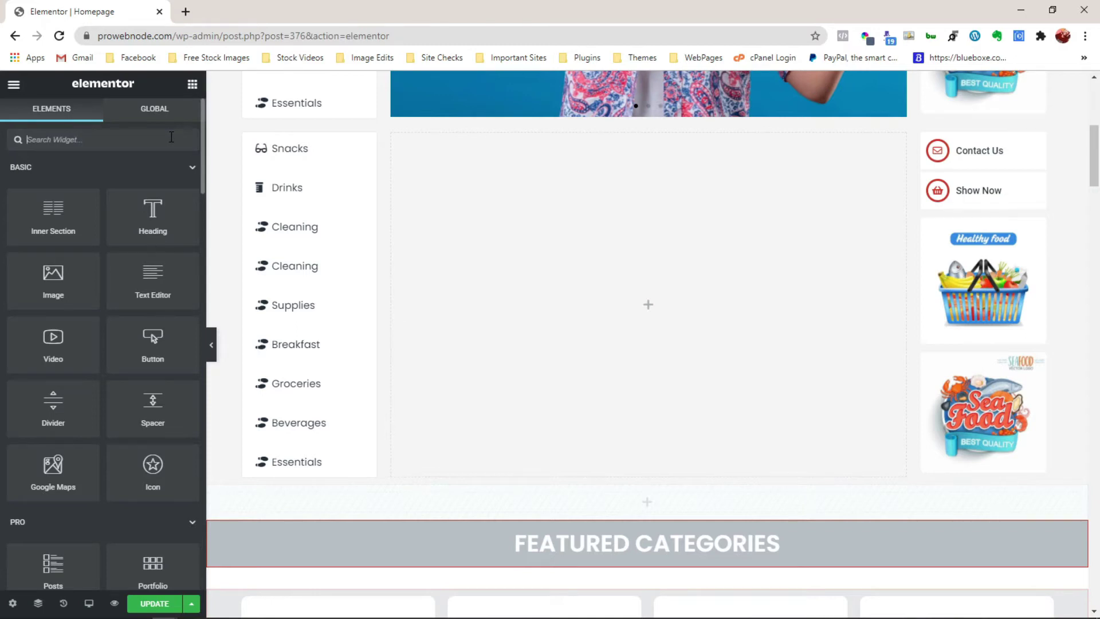
{"action": "type", "text": "Image Ca"}
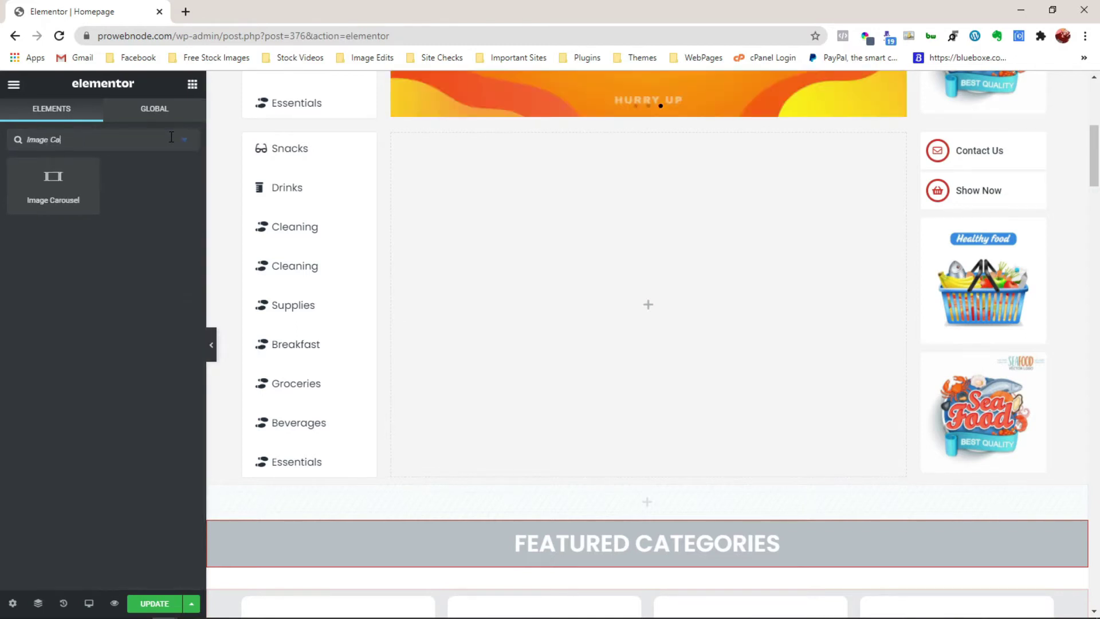
{"action": "type", "text": "rousel"}
{"action": "left_click_drag", "start_coordinate": [74, 185], "coordinate": [636, 278]}
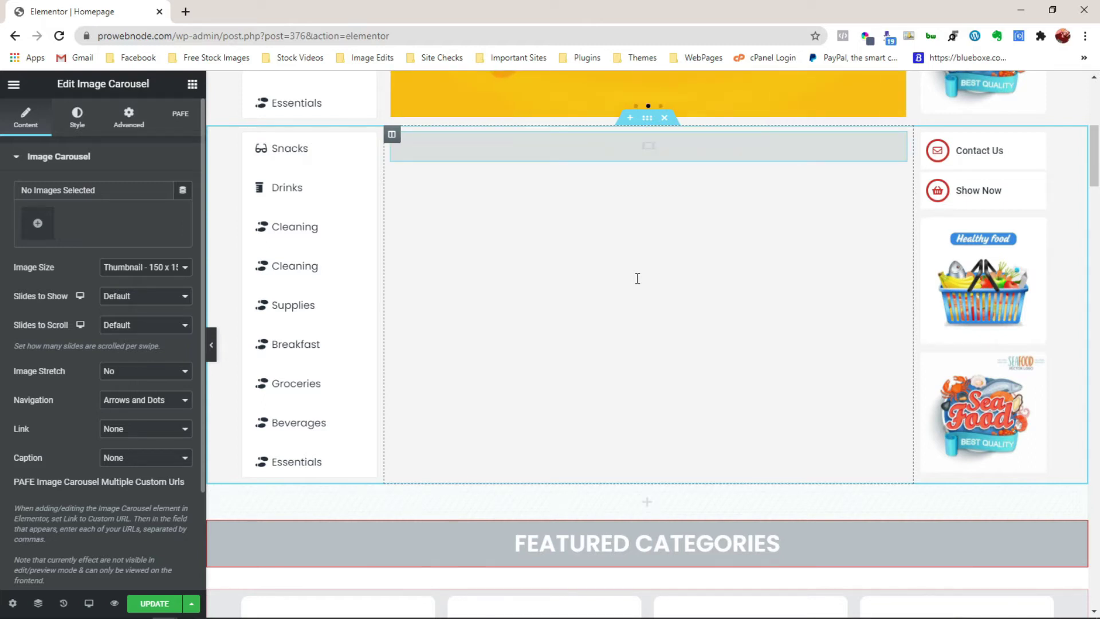
- Pick the woman-with-clock, Sale 50 and Big Sale banners and create a new gallery from them
{"action": "left_click", "coordinate": [38, 229]}
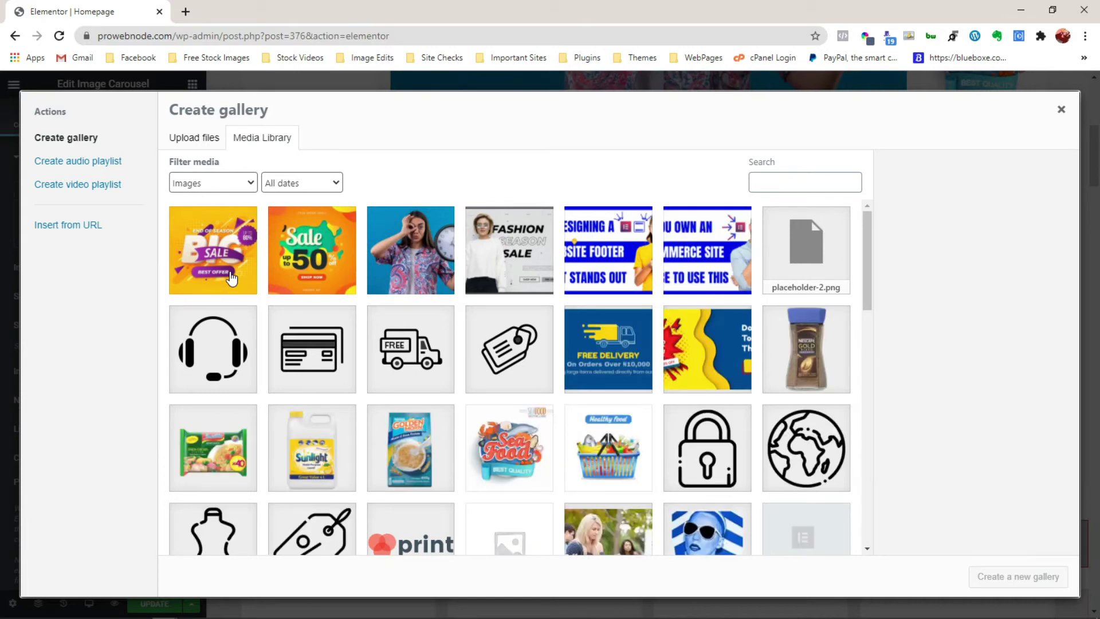
{"action": "left_click", "coordinate": [400, 275]}
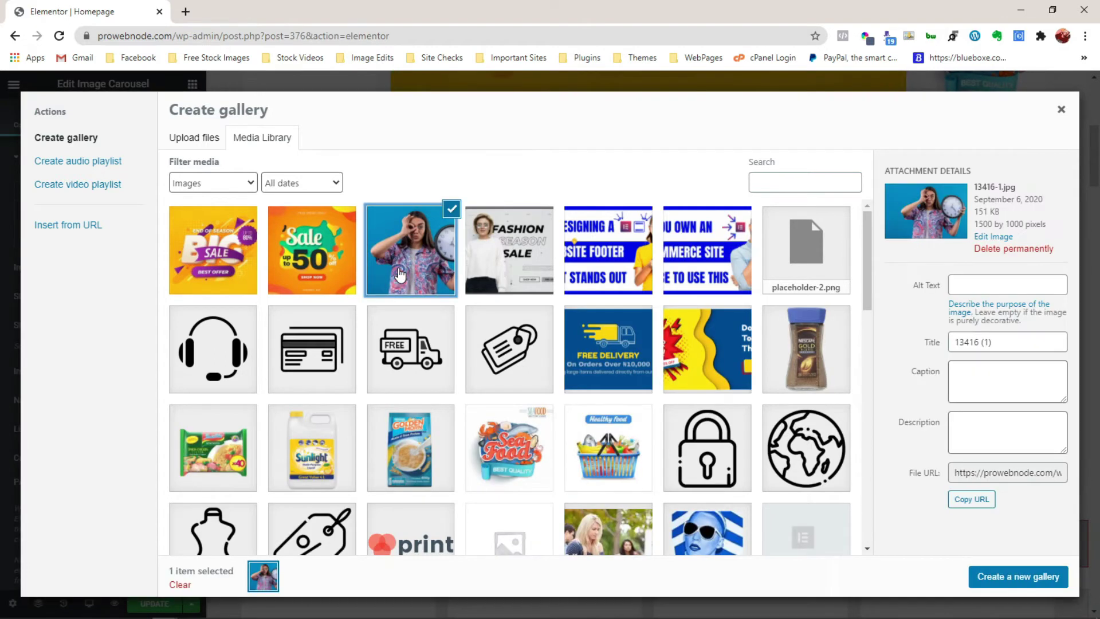
{"action": "left_click", "coordinate": [333, 279]}
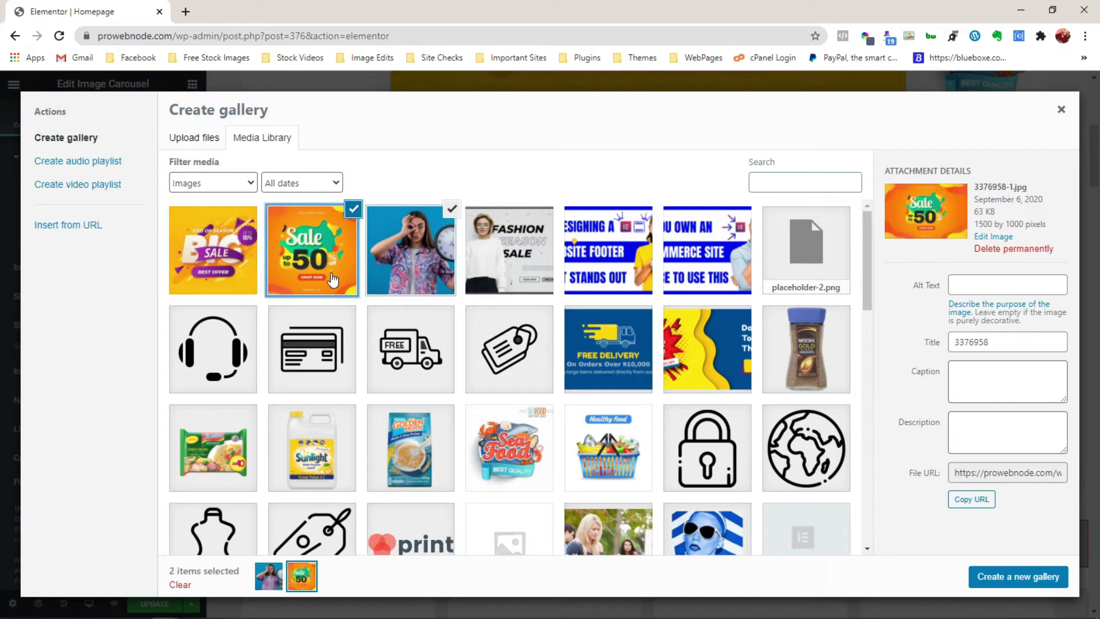
{"action": "left_click", "coordinate": [227, 282]}
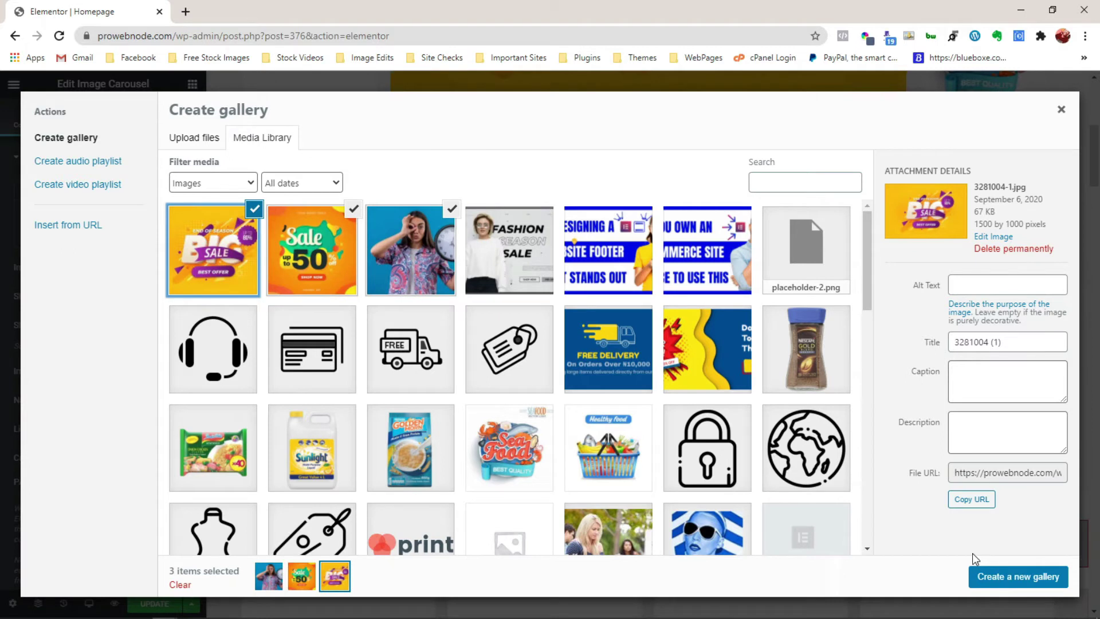
{"action": "left_click", "coordinate": [1004, 580]}
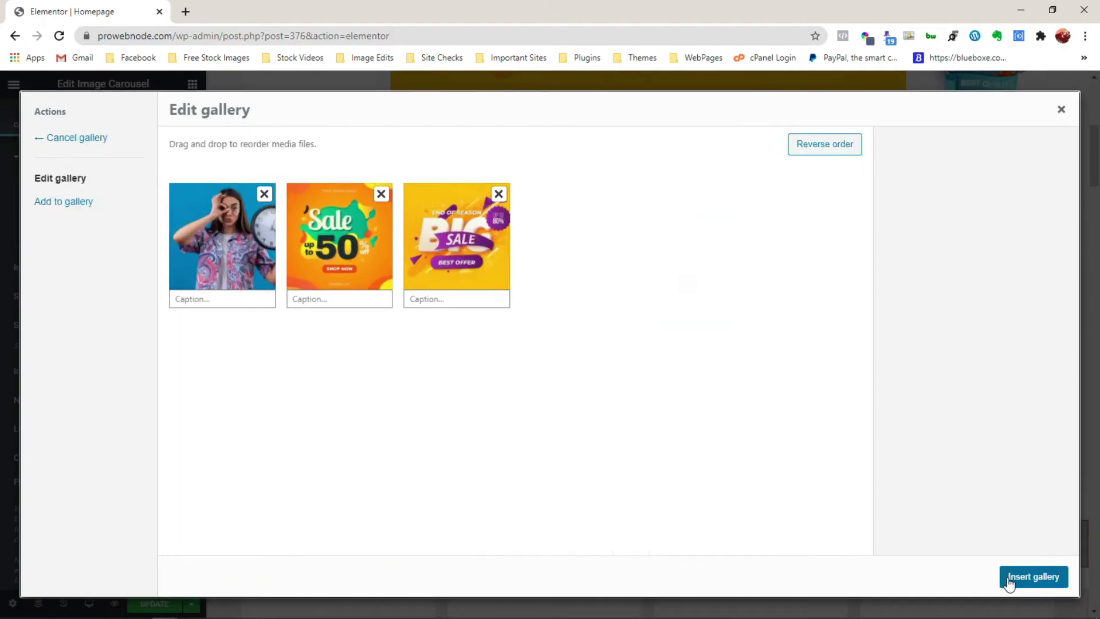
{"action": "left_click_drag", "start_coordinate": [482, 276], "coordinate": [378, 269]}
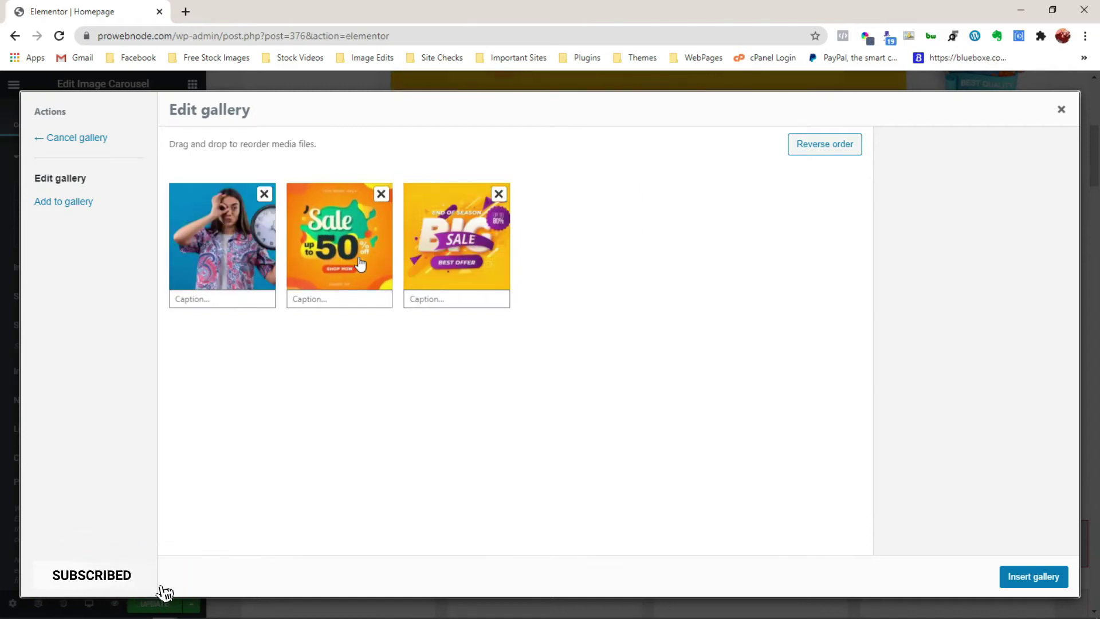
- Insert the gallery and set Image Size Full, Slides to Show 1, Navigation Arrows and Dots
{"action": "left_click", "coordinate": [1034, 576]}
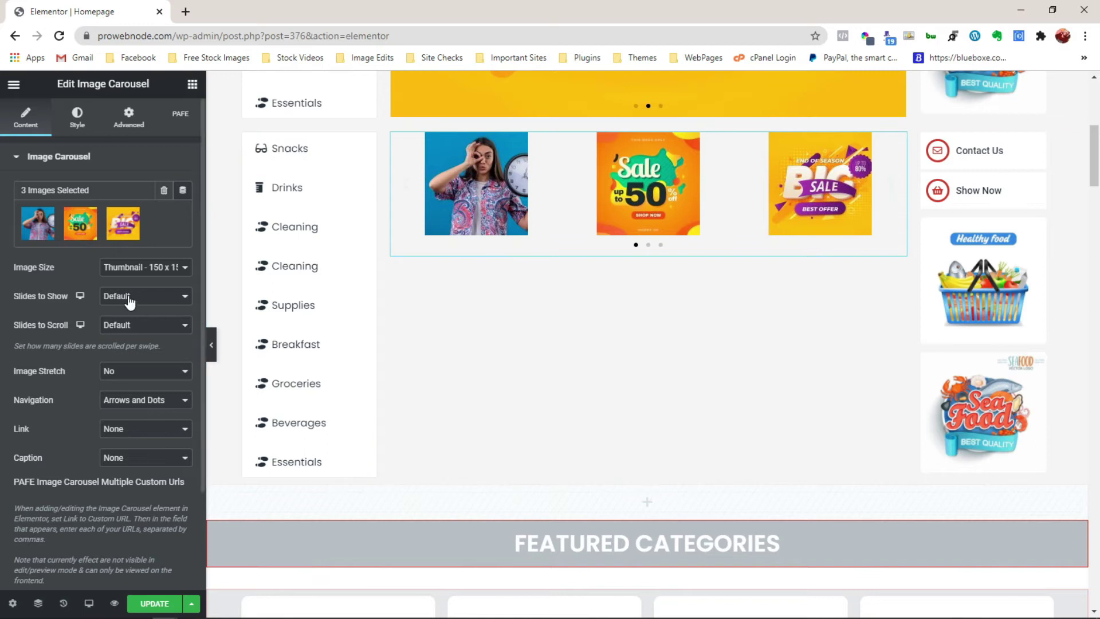
{"action": "left_click", "coordinate": [143, 273]}
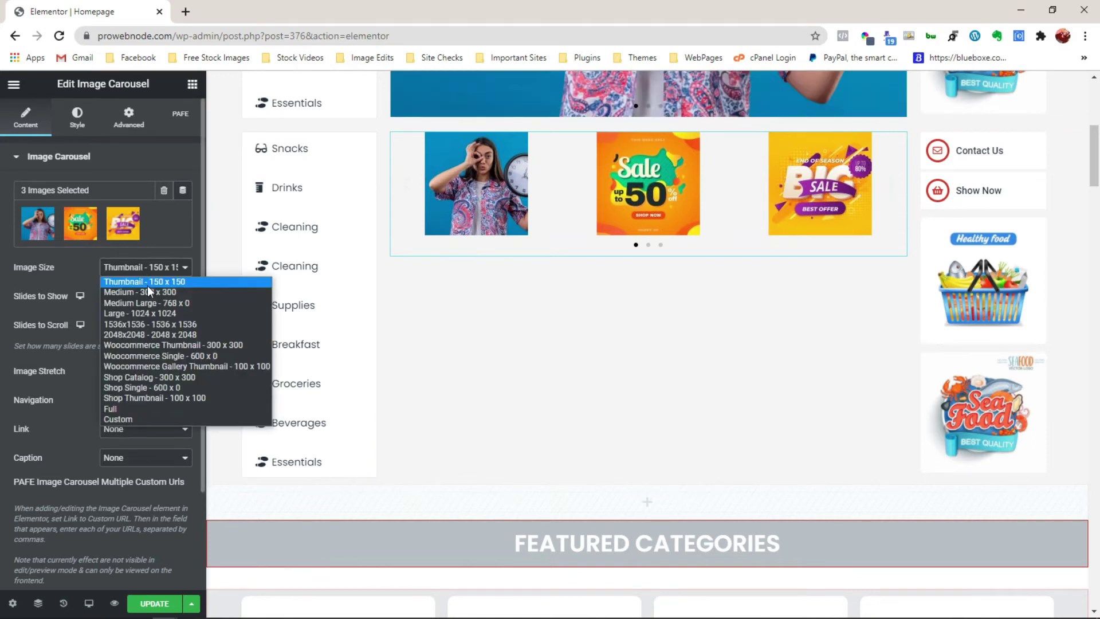
{"action": "left_click", "coordinate": [156, 410]}
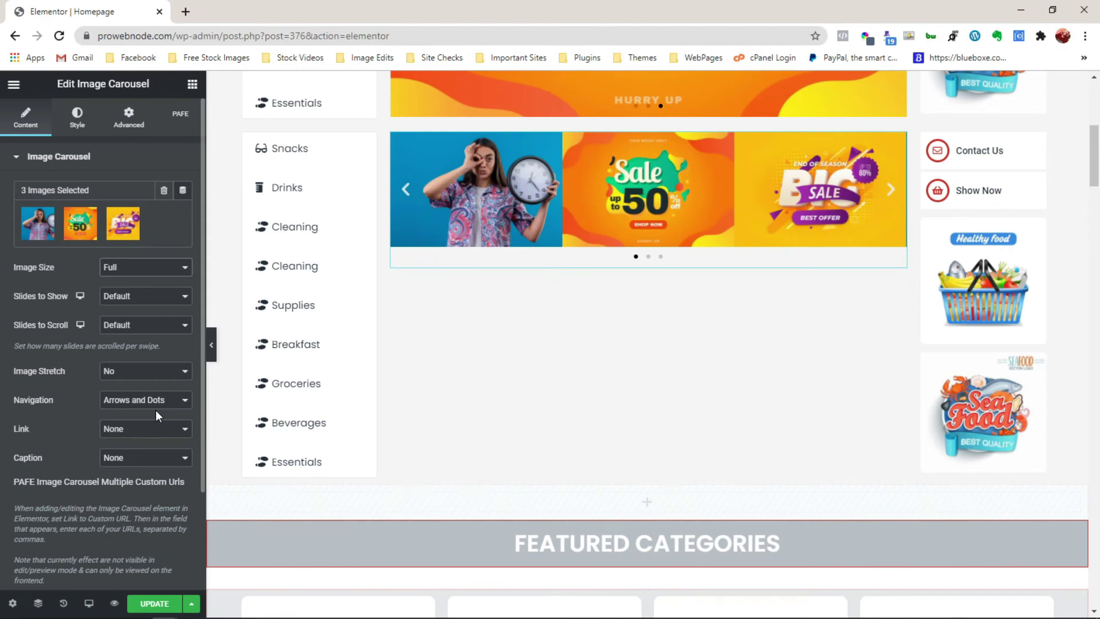
{"action": "left_click", "coordinate": [134, 302]}
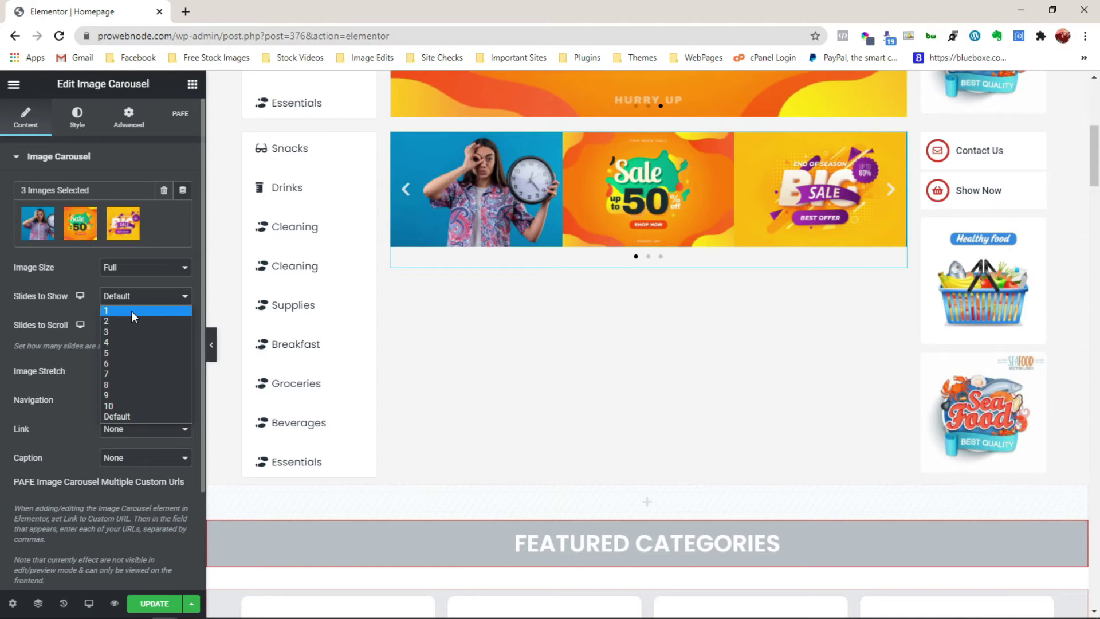
{"action": "left_click", "coordinate": [132, 310]}
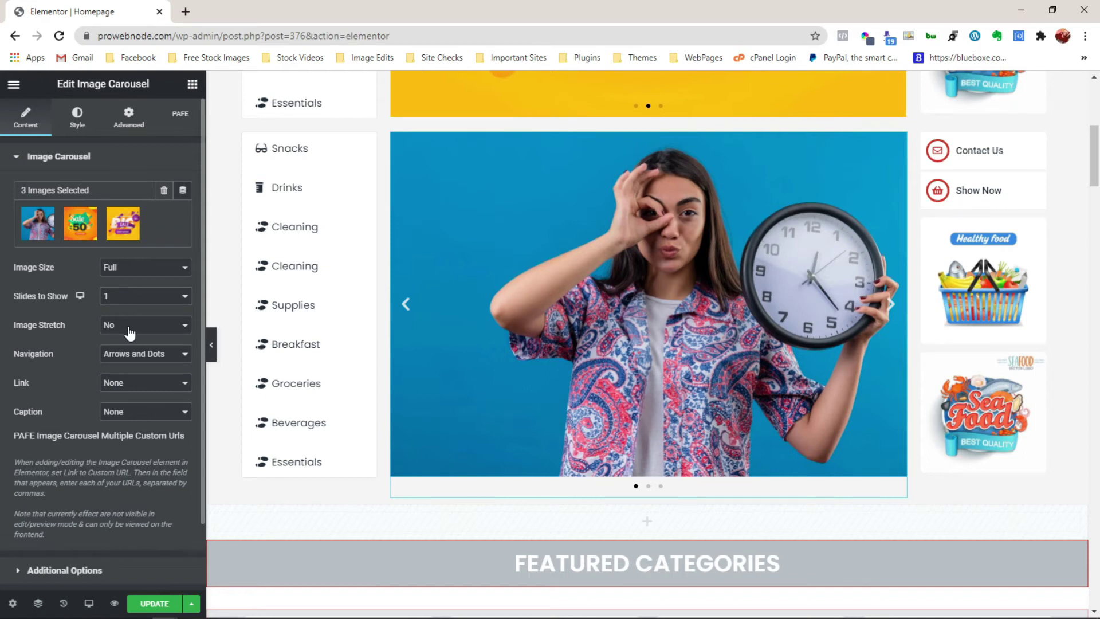
{"action": "left_click", "coordinate": [132, 355]}
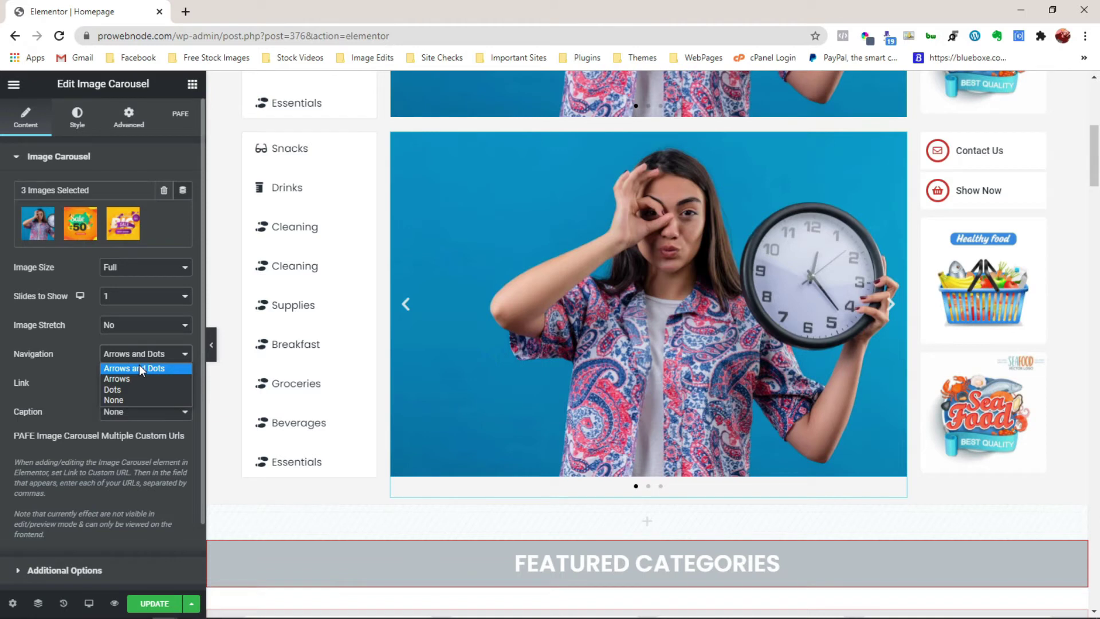
{"action": "left_click", "coordinate": [139, 368]}
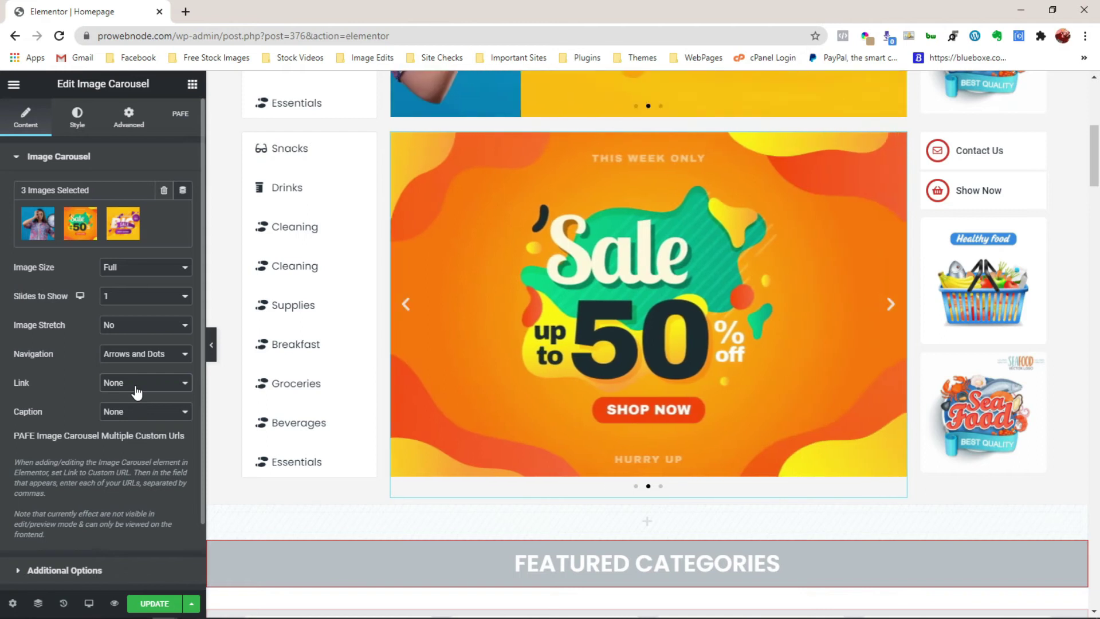
{"action": "left_click", "coordinate": [135, 388]}
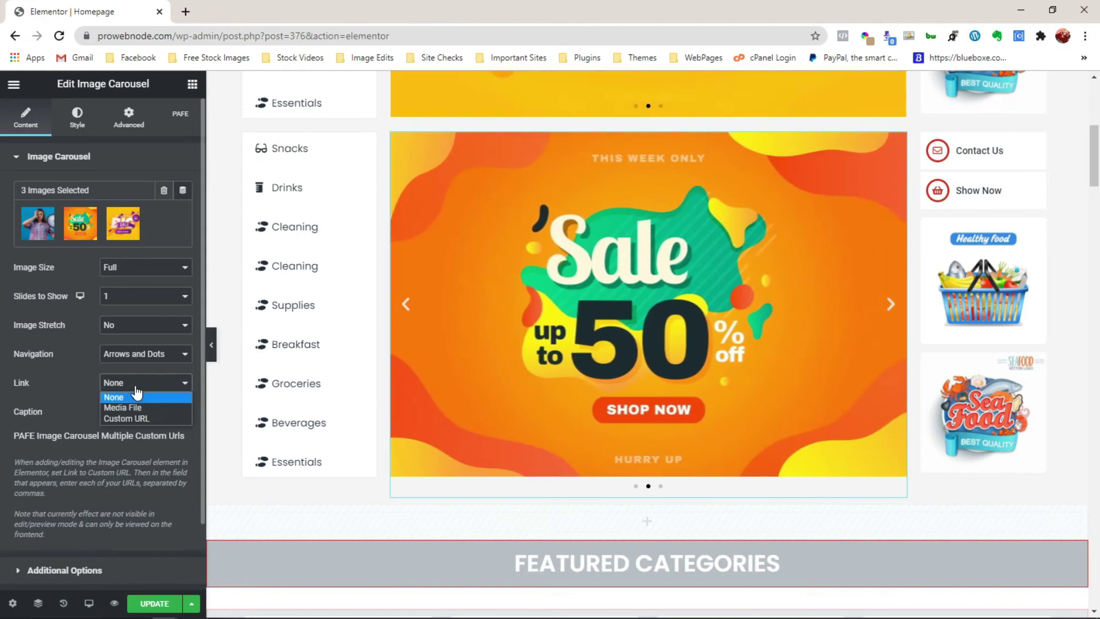
{"action": "left_click", "coordinate": [133, 421]}
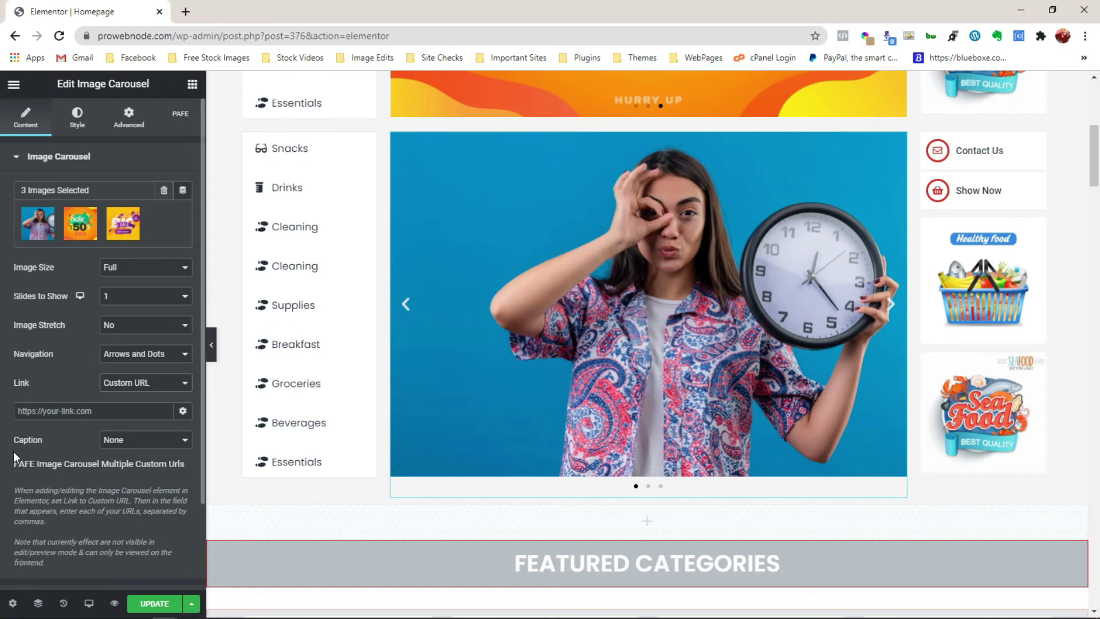
{"action": "type", "text": "http"}
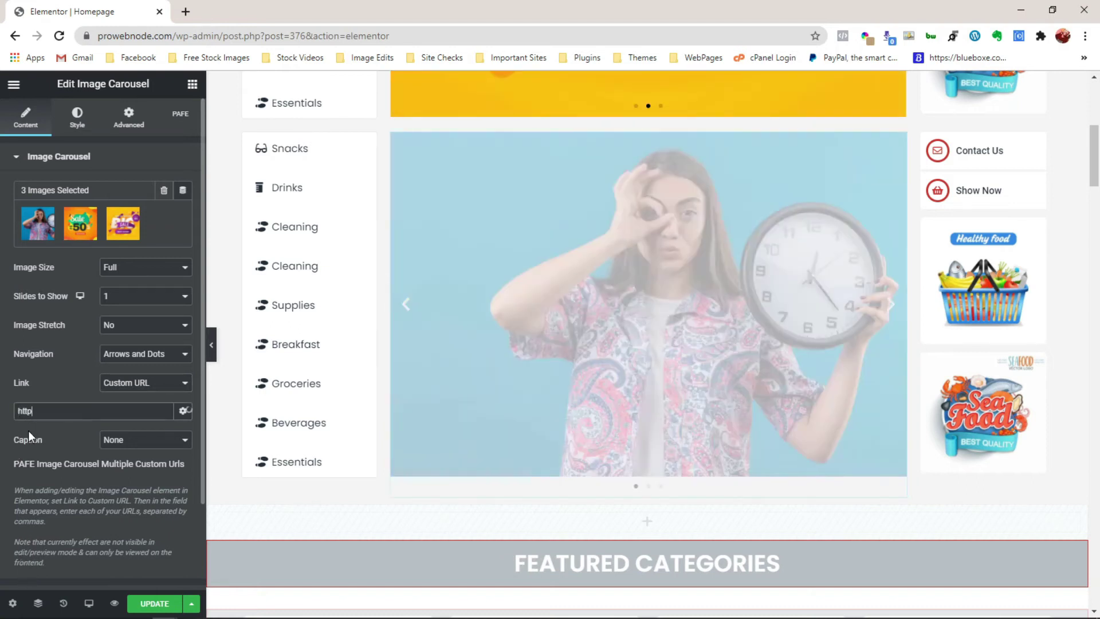
{"action": "type", "text": "s://facebook.com,https:"}
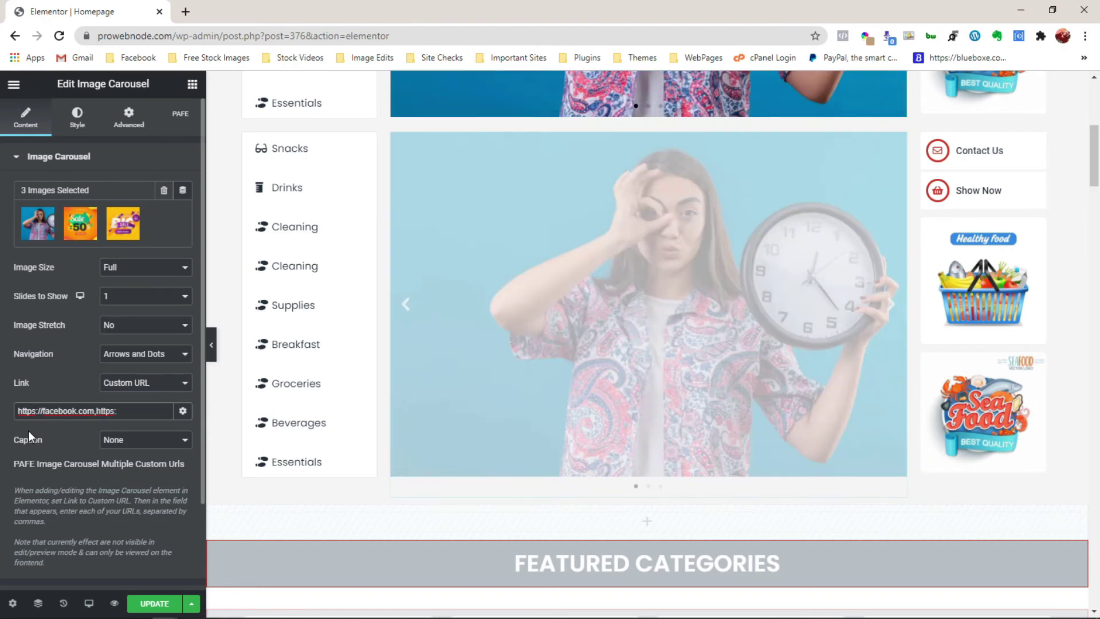
{"action": "type", "text": "//youtube.com,https://youtube.com,"}
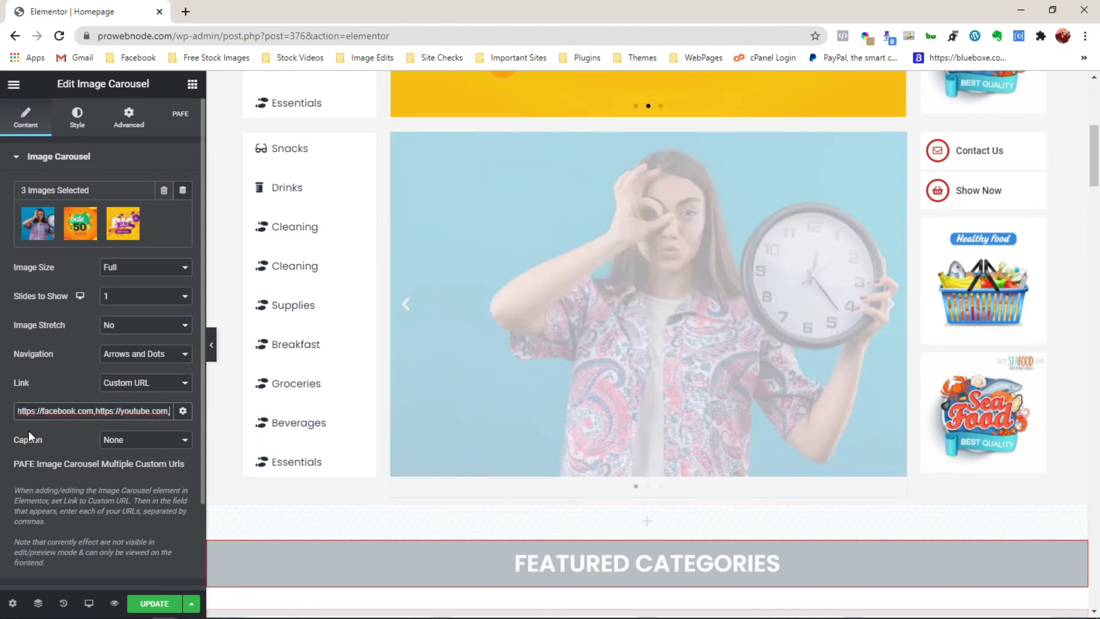
{"action": "type", "text": "/google.com"}
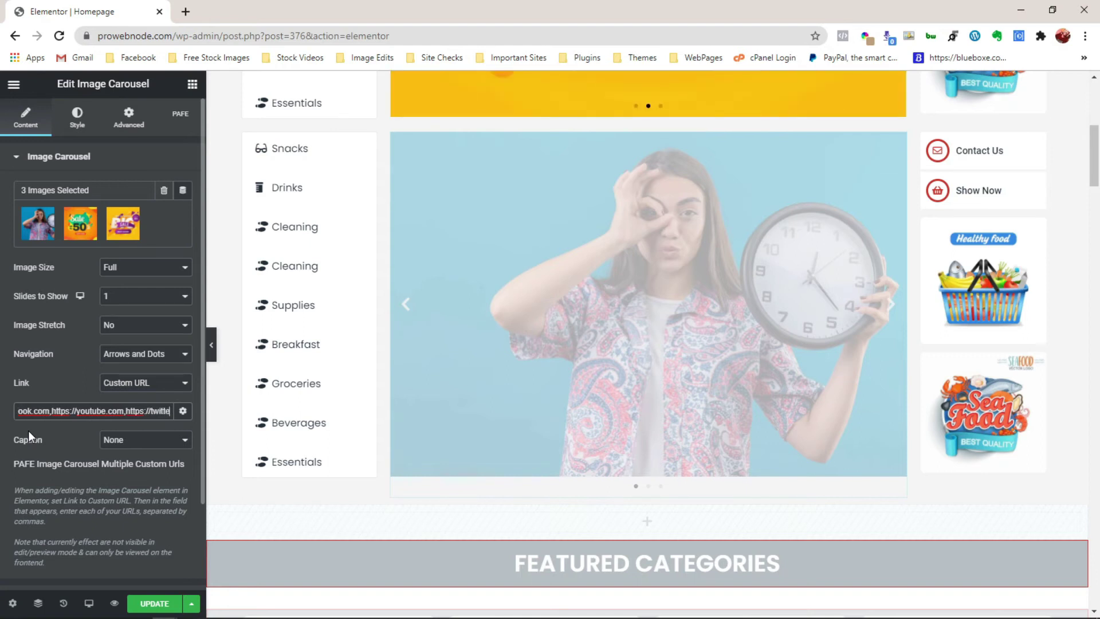
- Confirm the slide URLs and make the links open in a new window, leaving nofollow off
{"action": "left_click", "coordinate": [25, 432]}
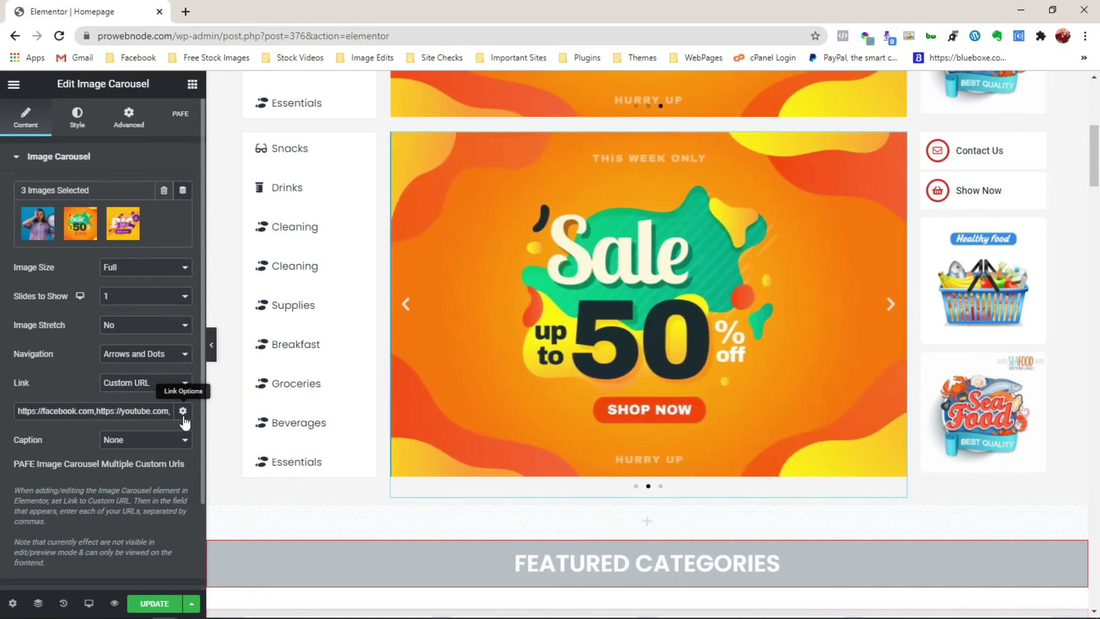
{"action": "left_click", "coordinate": [182, 423]}
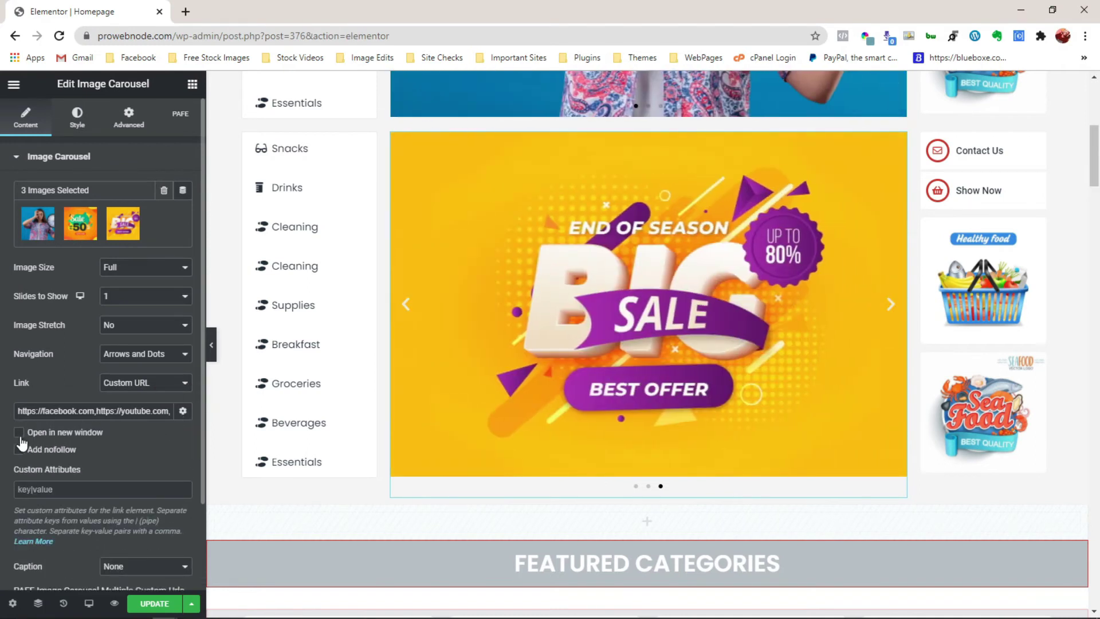
{"action": "left_click", "coordinate": [19, 433]}
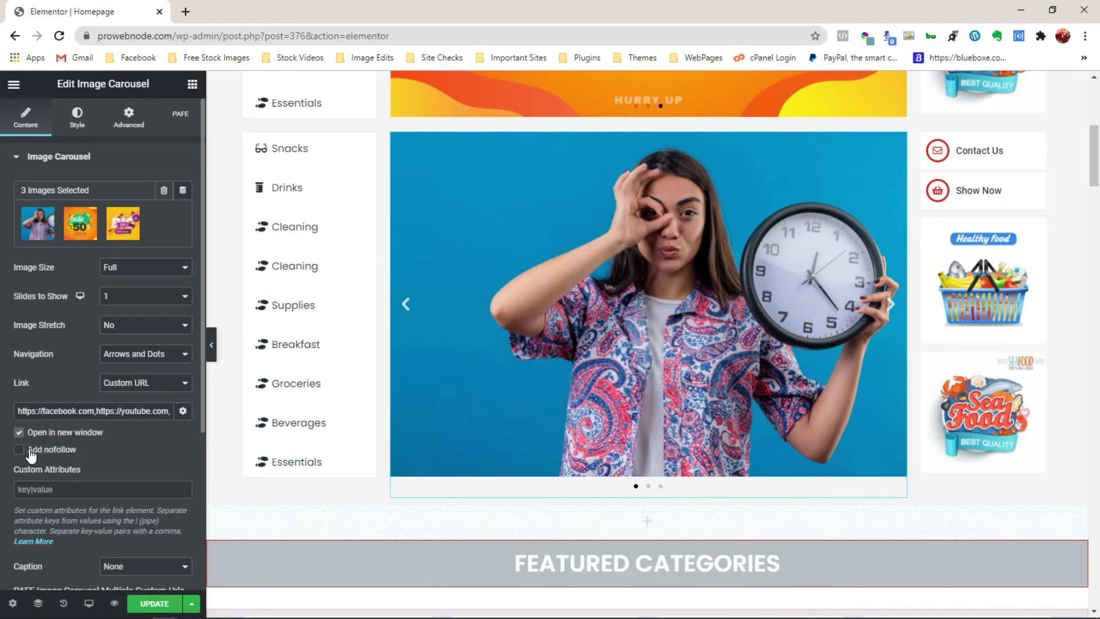
{"action": "left_click", "coordinate": [30, 452]}
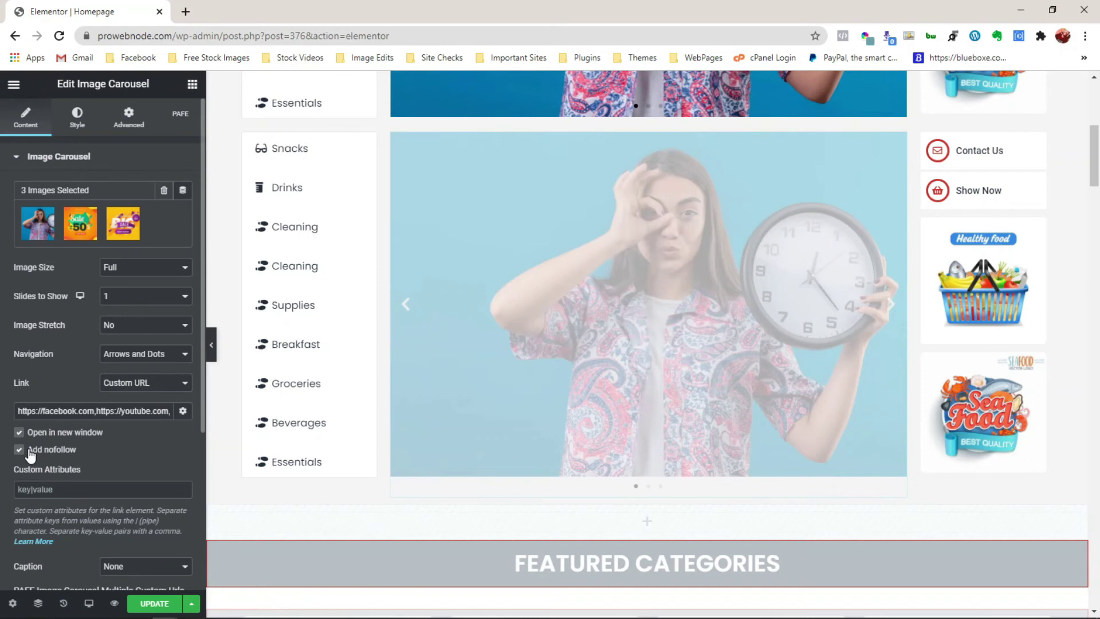
{"action": "left_click", "coordinate": [30, 453]}
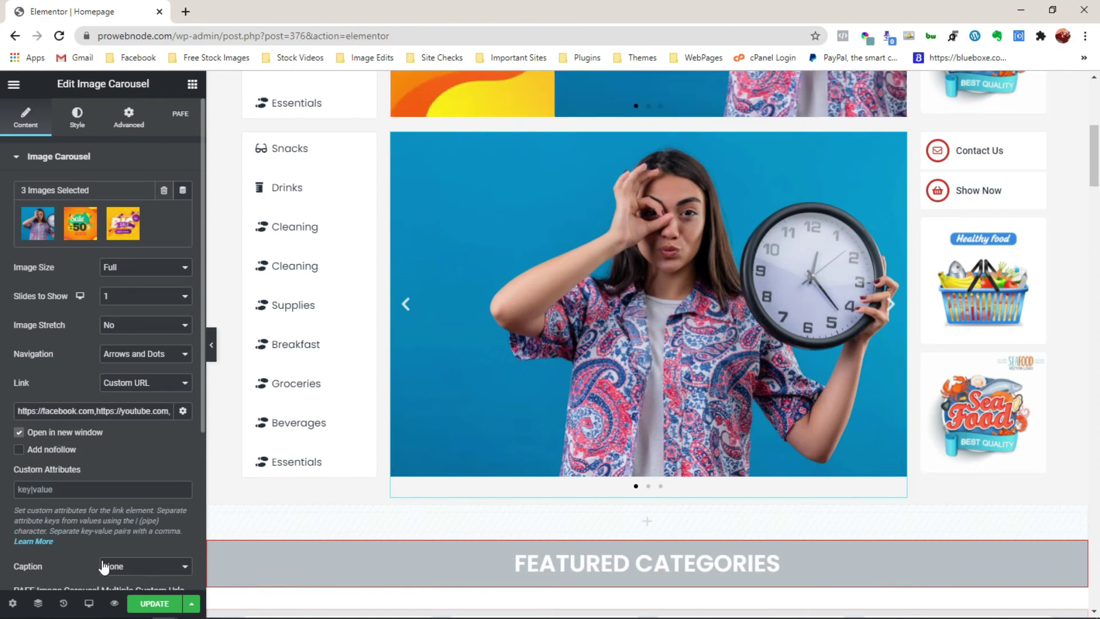
- Preview the homepage in a new tab, scroll to the carousel and advance it to the Sale 50 banner
{"action": "left_click", "coordinate": [114, 605]}
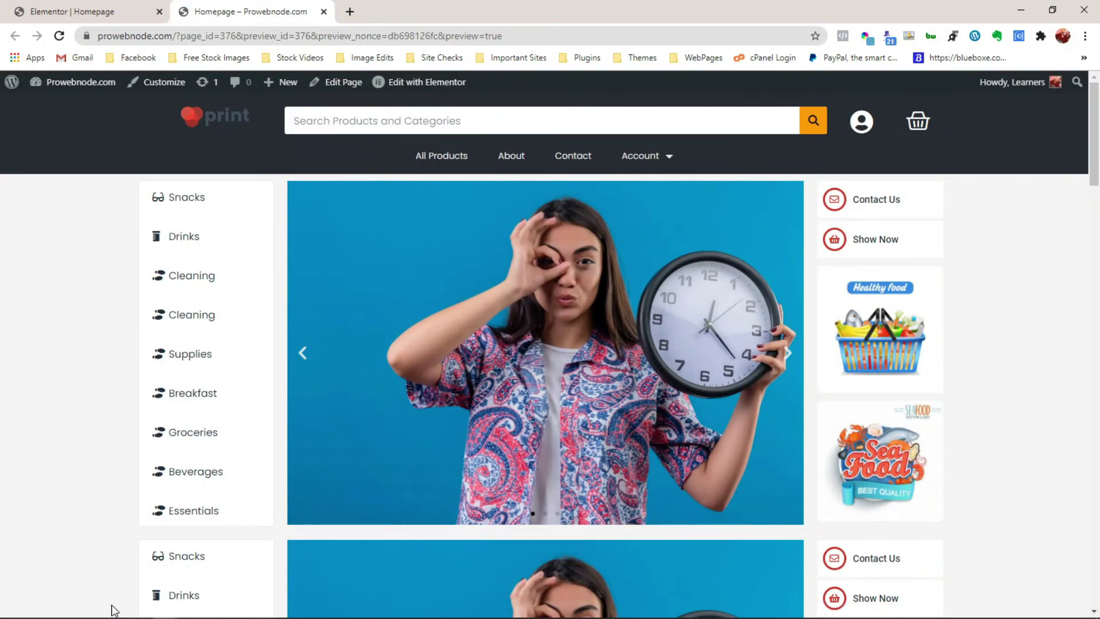
{"action": "left_click_drag", "start_coordinate": [1096, 177], "coordinate": [1097, 252]}
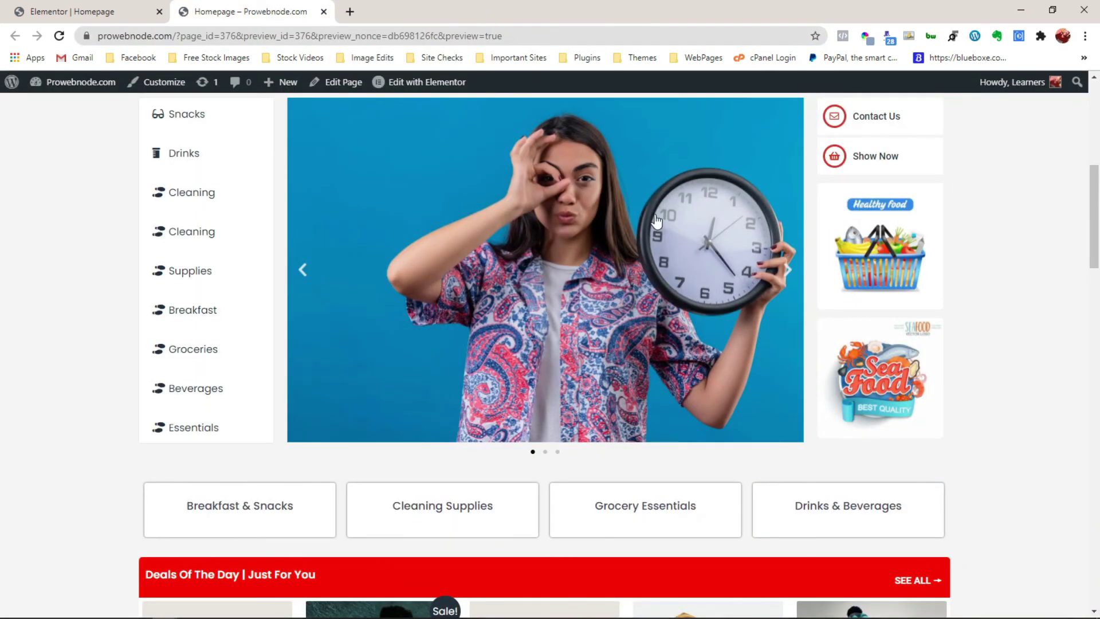
{"action": "left_click", "coordinate": [789, 272]}
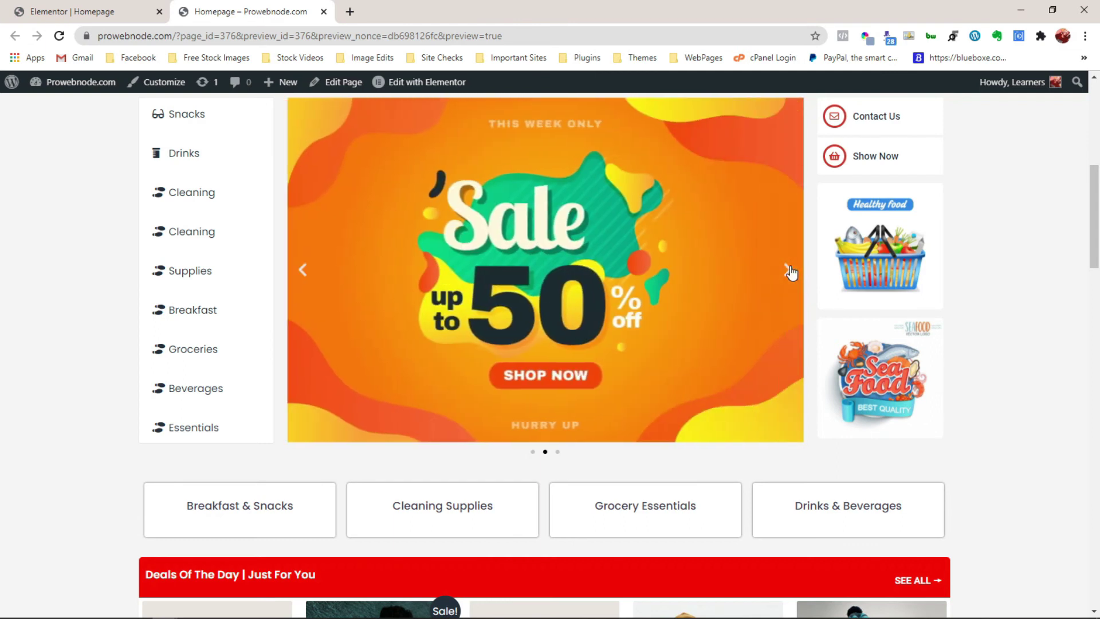